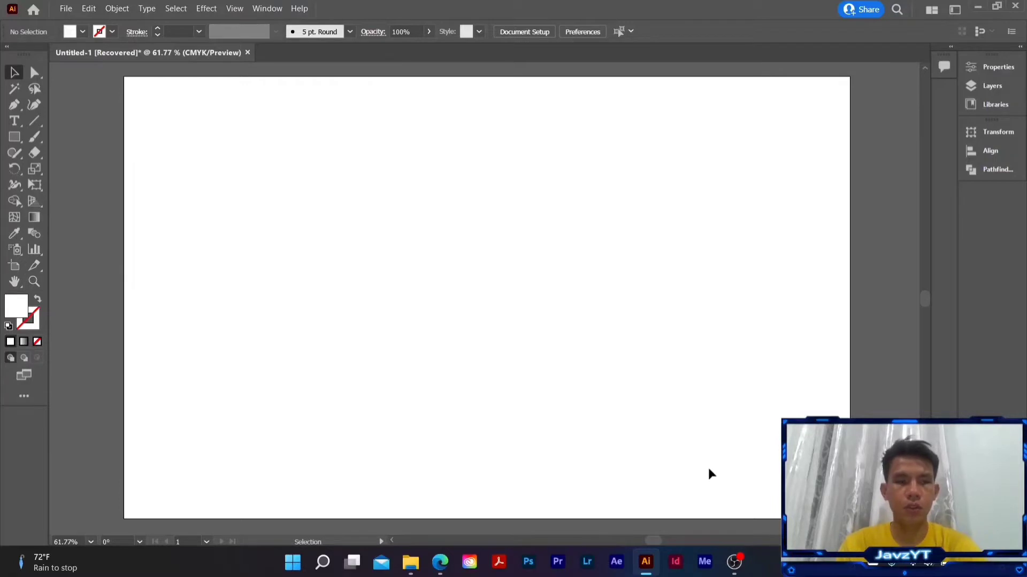
- Draw a rectangle covering the whole artboard and fill it hot pink #E80763
{"action": "left_click", "coordinate": [14, 138]}
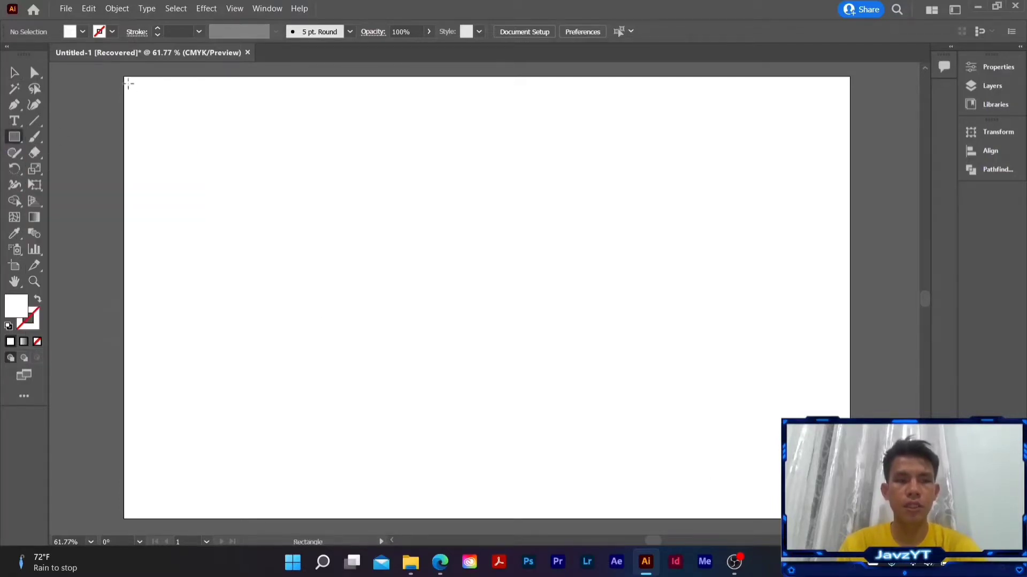
{"action": "left_click_drag", "start_coordinate": [123, 78], "coordinate": [850, 501]}
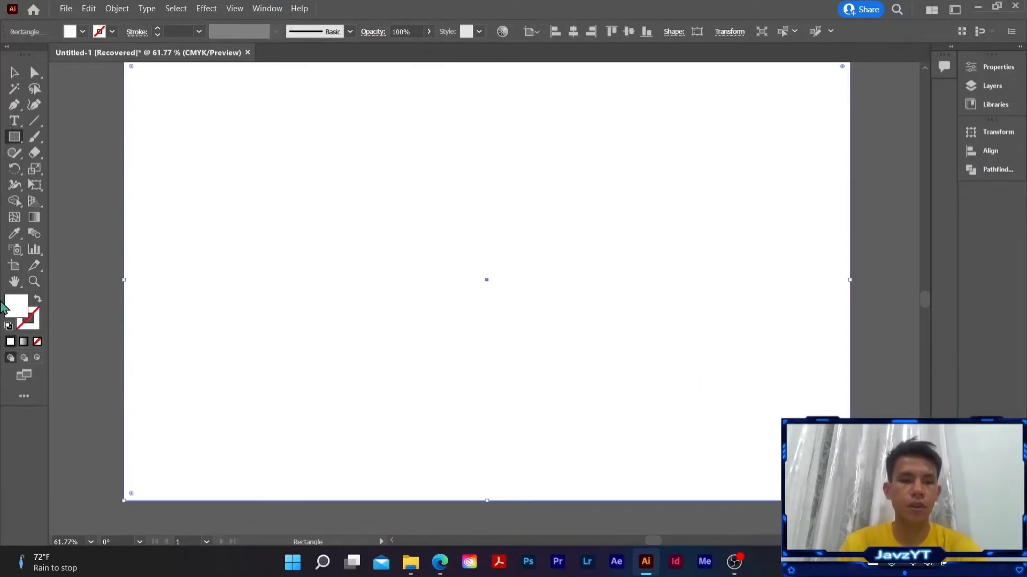
{"action": "double_click", "coordinate": [15, 313]}
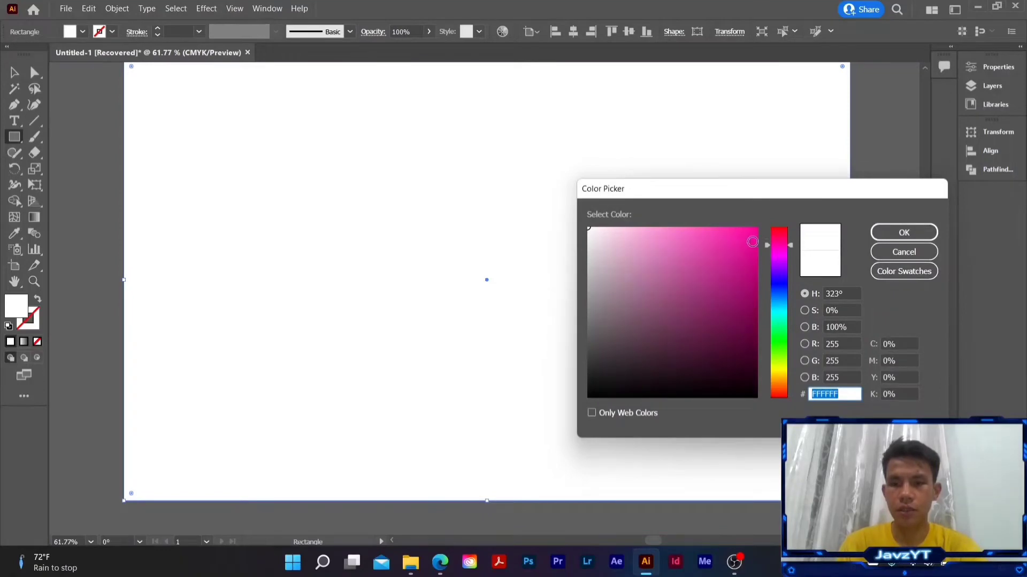
{"action": "type", "text": "E807A8"}
{"action": "left_click_drag", "start_coordinate": [790, 249], "coordinate": [789, 240]}
{"action": "left_click", "coordinate": [901, 235]}
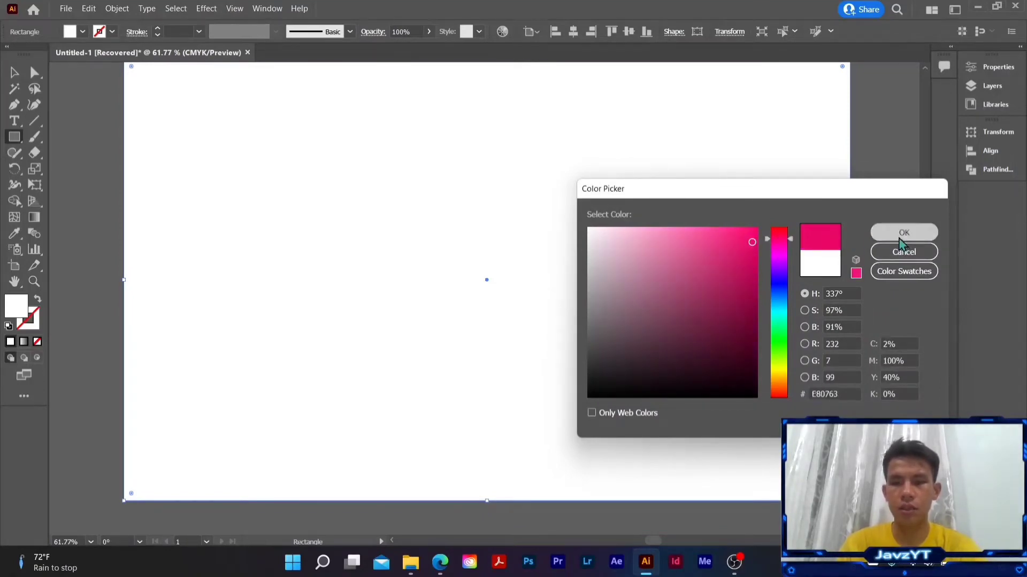
- Dismiss the stray rectangle size prompt without adding a shape and return to the Selection tool
{"action": "mouse_move", "coordinate": [922, 300]}
{"action": "left_mouse_down"}
{"action": "mouse_move", "coordinate": [926, 287]}
{"action": "mouse_move", "coordinate": [926, 300]}
{"action": "left_mouse_up"}
{"action": "left_click", "coordinate": [879, 295]}
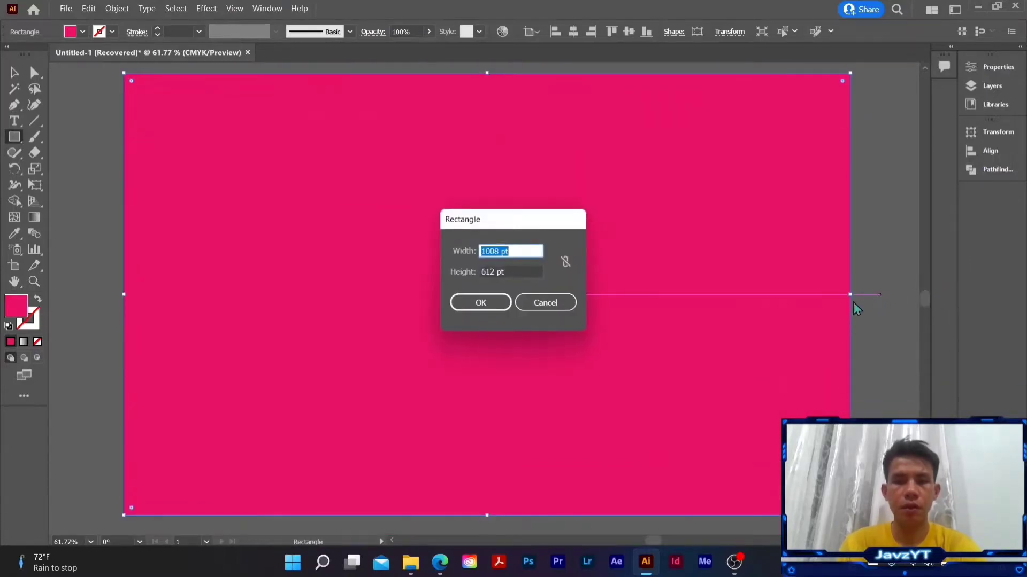
{"action": "left_click", "coordinate": [545, 303]}
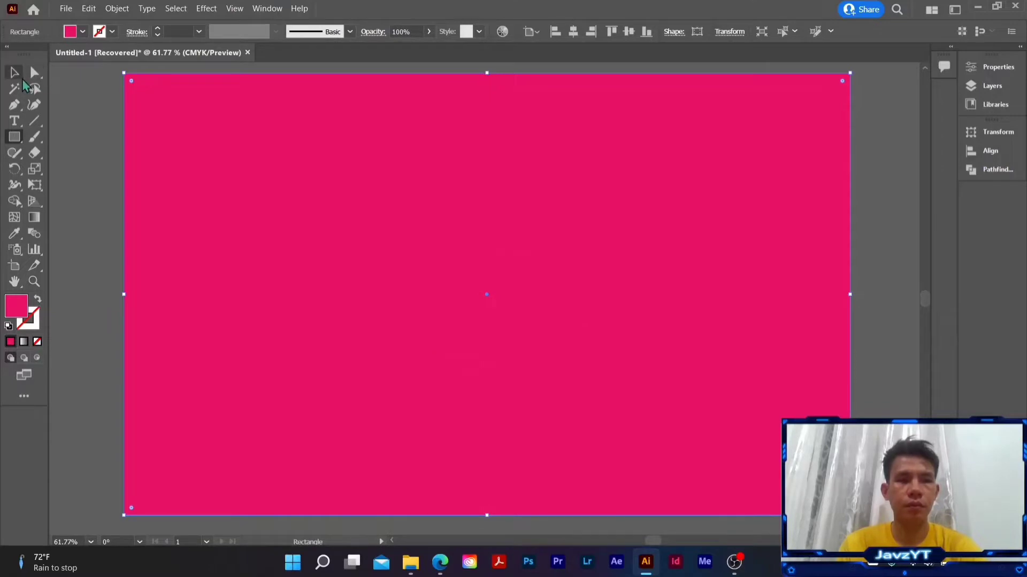
{"action": "left_click", "coordinate": [15, 77]}
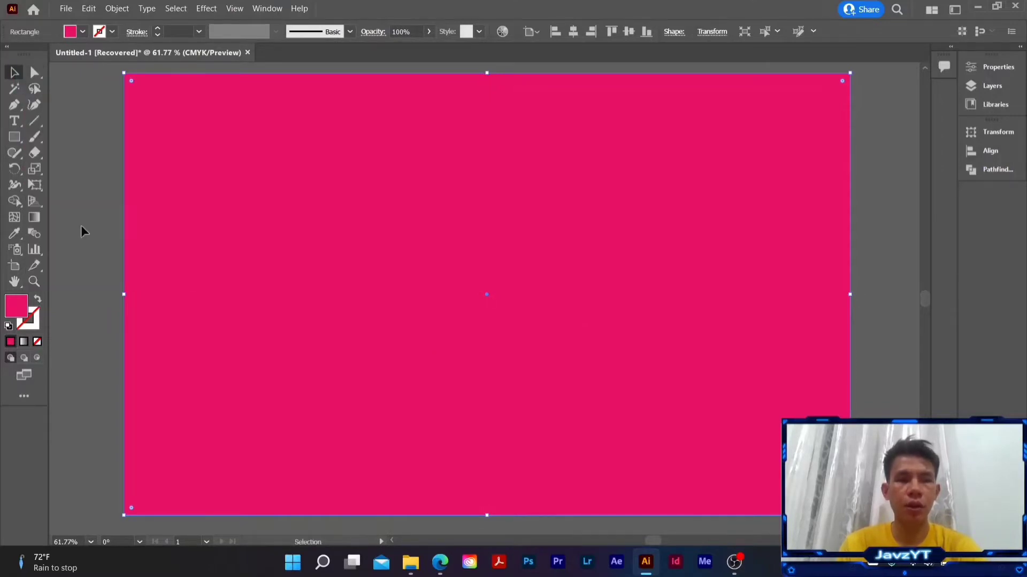
- Deselect the background and set the fill colour to black
{"action": "left_click", "coordinate": [82, 225]}
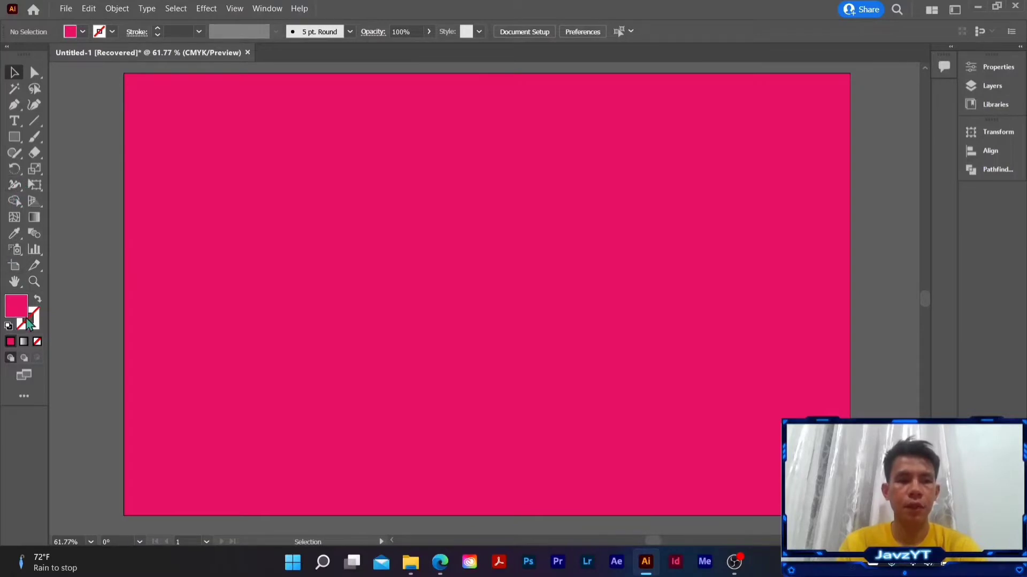
{"action": "double_click", "coordinate": [24, 311]}
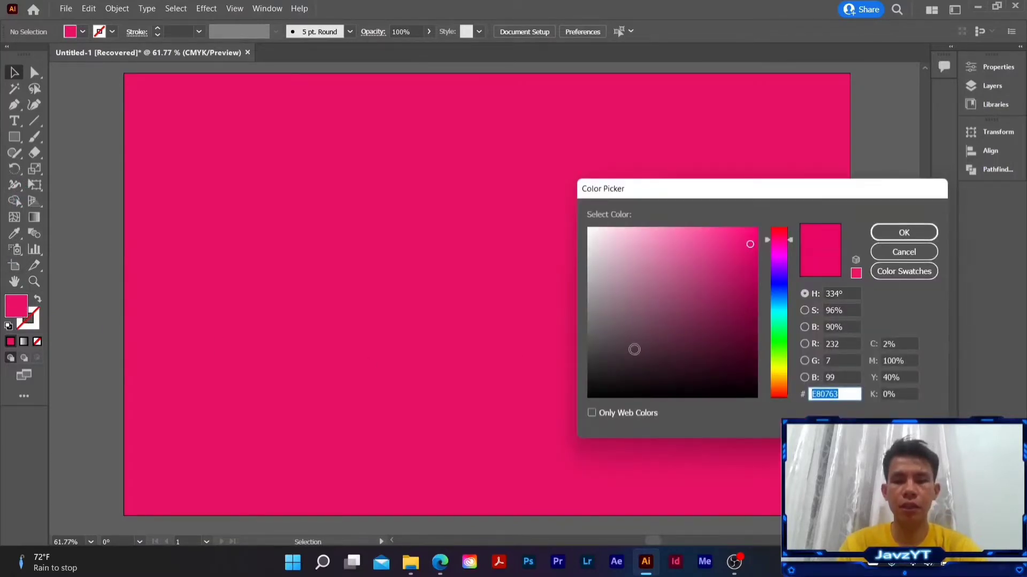
{"action": "left_click_drag", "start_coordinate": [634, 350], "coordinate": [588, 398]}
{"action": "left_click", "coordinate": [903, 231]}
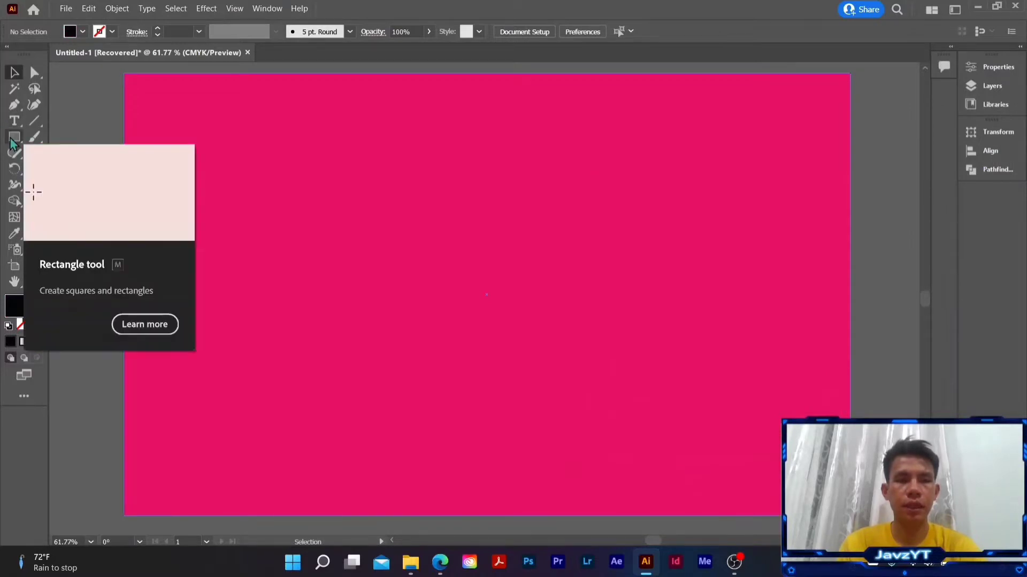
- Draw a tall black rectangle at the centre, rotate it 45°, then duplicate it and rotate the copy into an X
{"action": "left_click", "coordinate": [11, 138]}
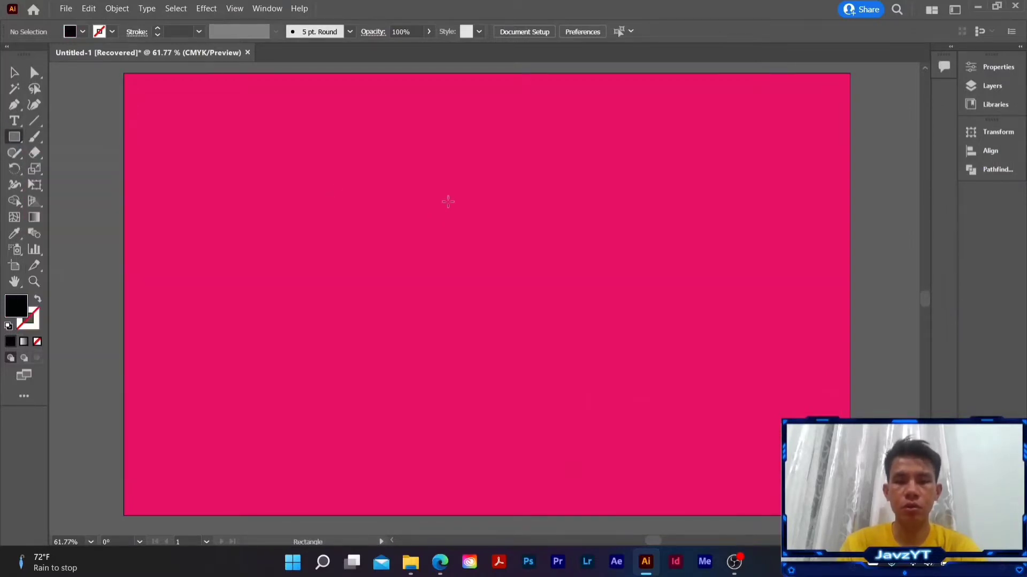
{"action": "left_click_drag", "start_coordinate": [448, 202], "coordinate": [523, 366]}
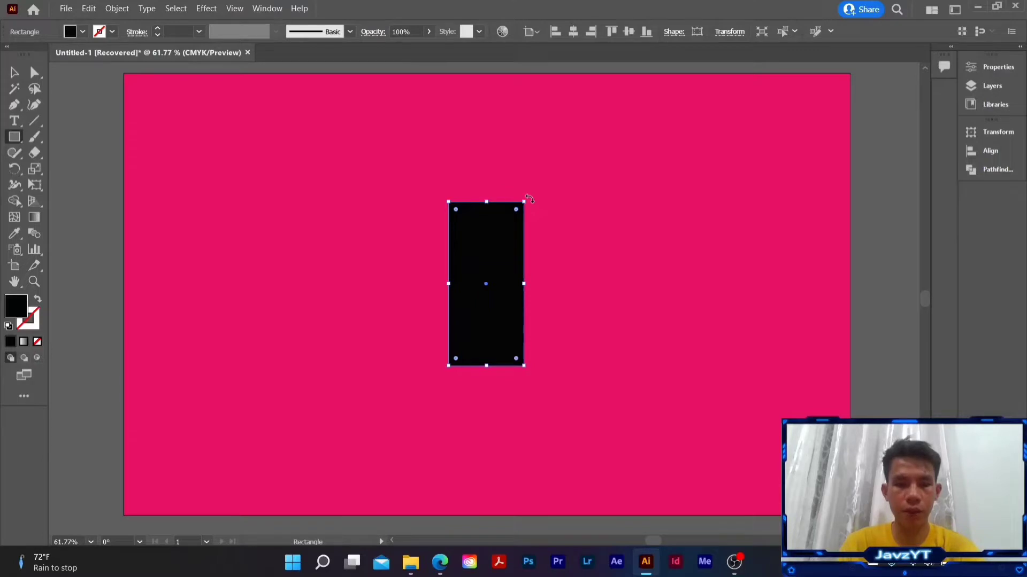
{"action": "left_click_drag", "start_coordinate": [529, 199], "coordinate": [567, 241]}
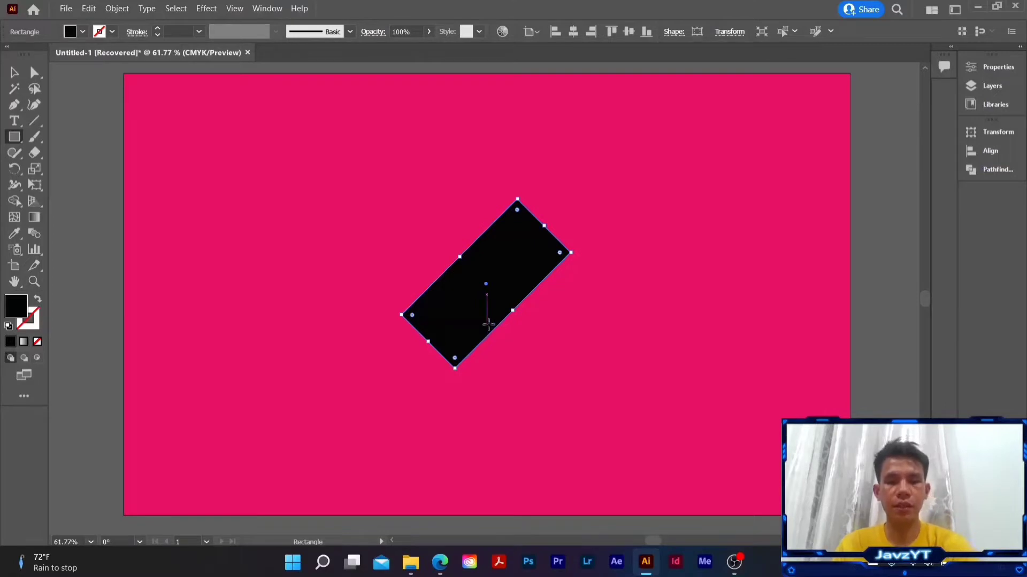
{"action": "key", "text": "ctrl"}
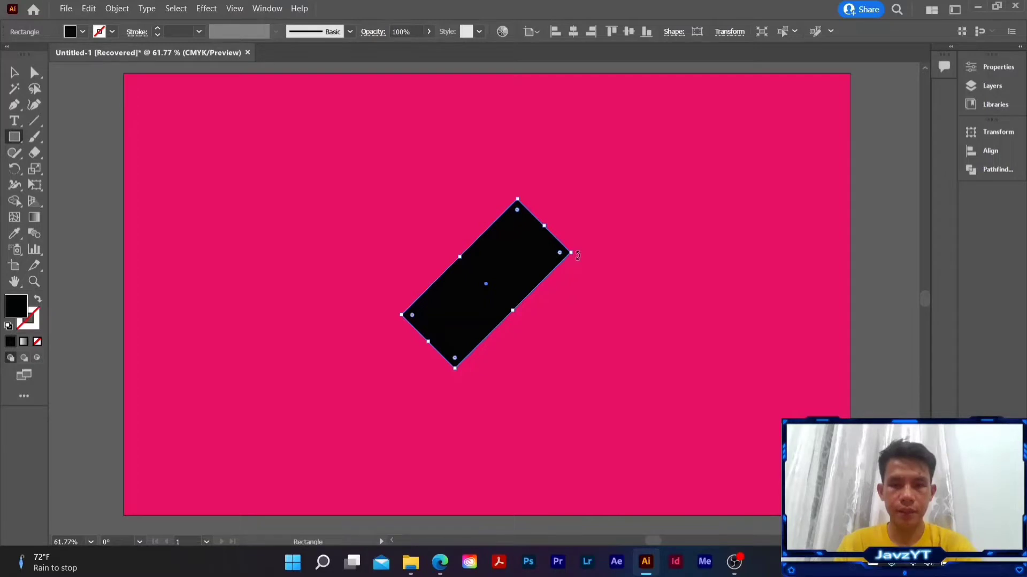
{"action": "left_click_drag", "start_coordinate": [578, 256], "coordinate": [454, 198]}
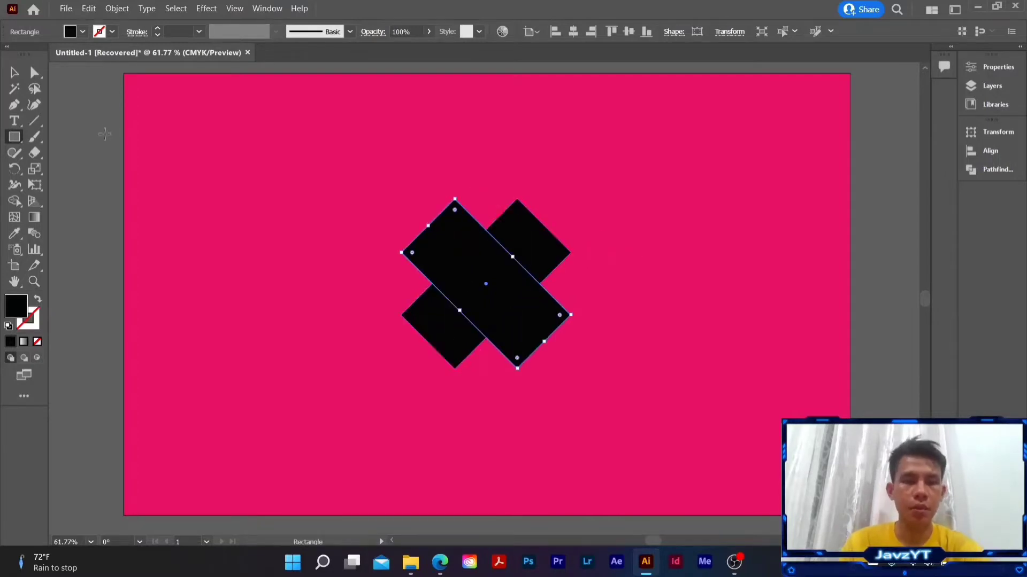
- Select both crossed black rectangles together
{"action": "left_click", "coordinate": [12, 73]}
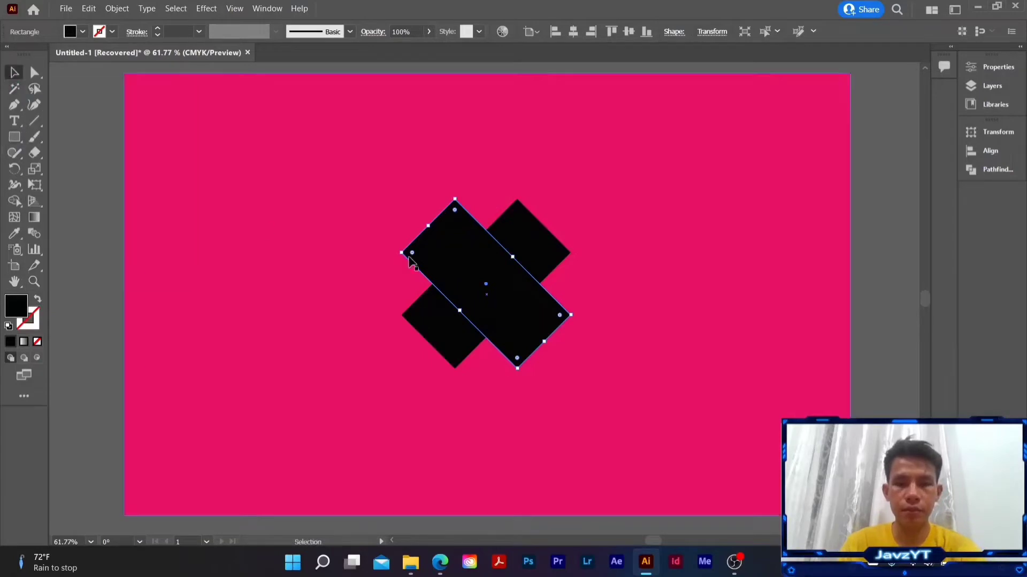
{"action": "left_click", "coordinate": [526, 264], "text": "shift"}
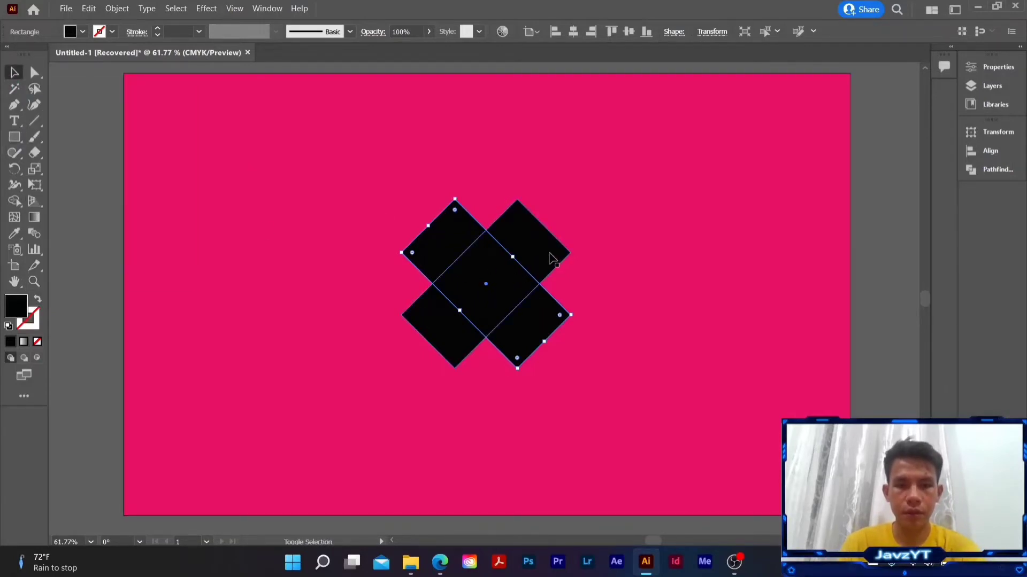
{"action": "left_click", "coordinate": [553, 259], "text": "shift"}
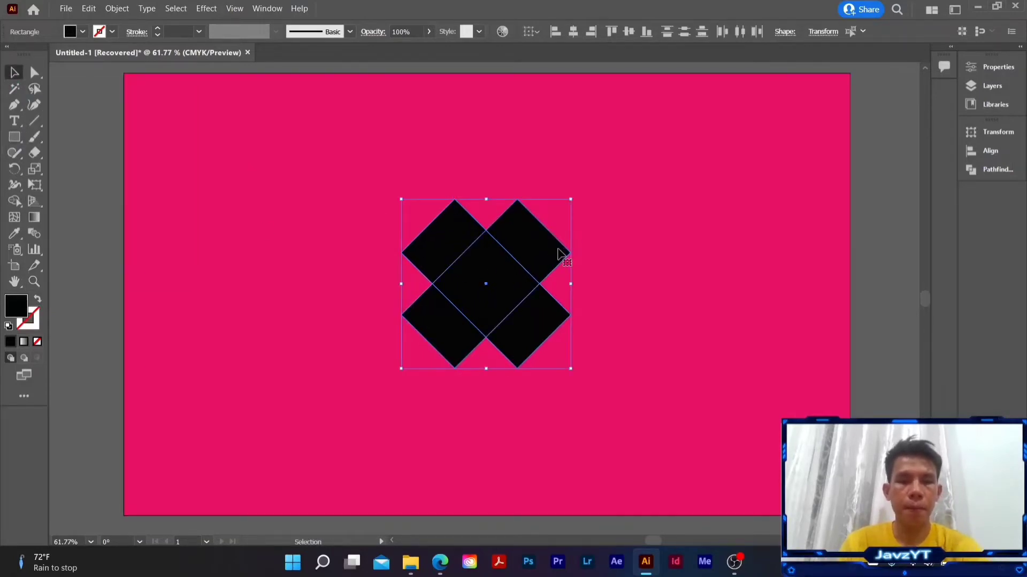
- With Shape Builder, delete the two bottom diamonds and merge the remaining pieces into a heart
{"action": "left_click", "coordinate": [13, 203]}
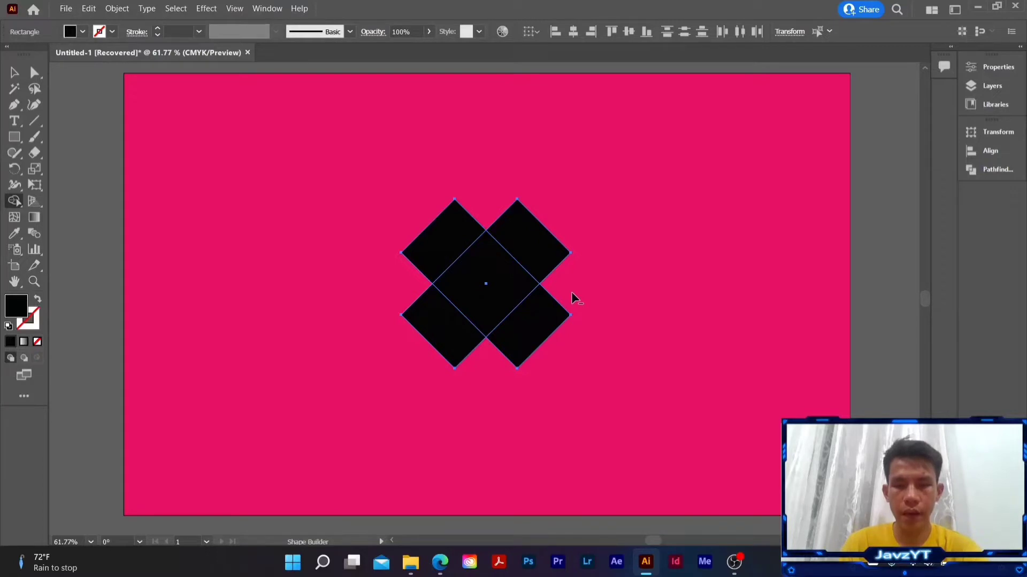
{"action": "left_click_drag", "start_coordinate": [571, 291], "coordinate": [501, 366]}
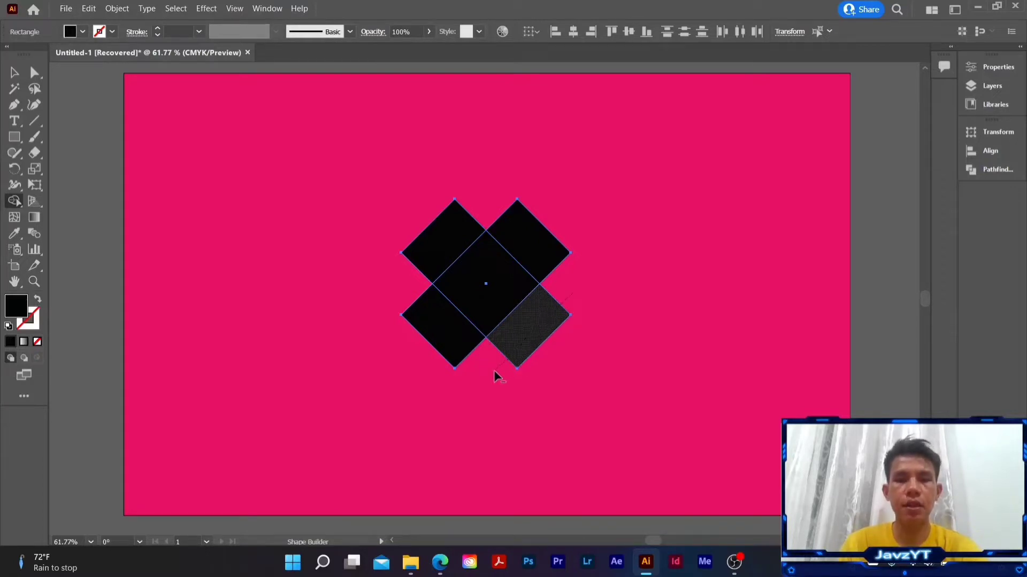
{"action": "left_click_drag", "start_coordinate": [493, 370], "coordinate": [492, 370]}
{"action": "left_click_drag", "start_coordinate": [402, 293], "coordinate": [385, 283]}
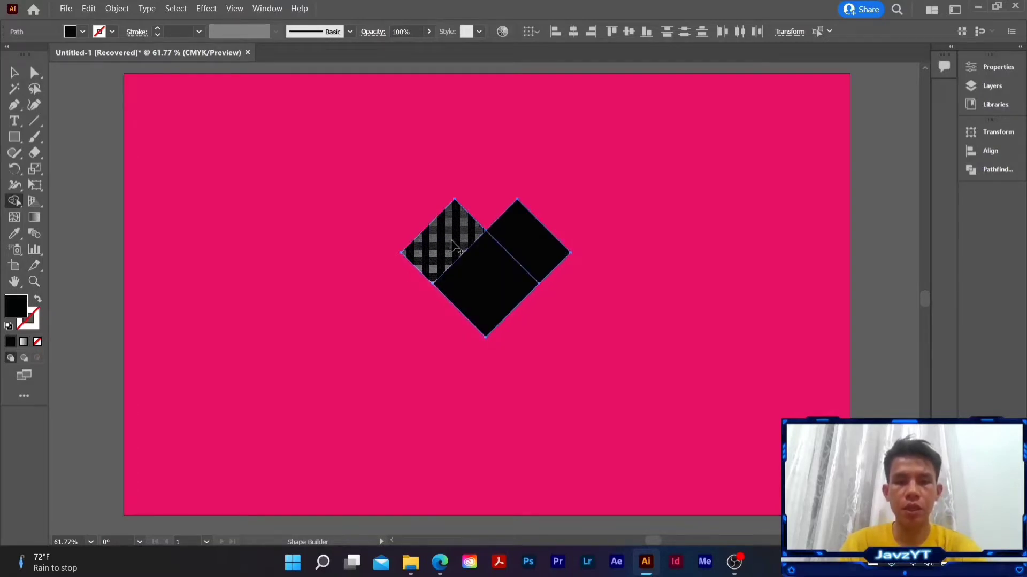
{"action": "left_click_drag", "start_coordinate": [454, 247], "coordinate": [487, 273]}
{"action": "left_click_drag", "start_coordinate": [534, 248], "coordinate": [497, 271]}
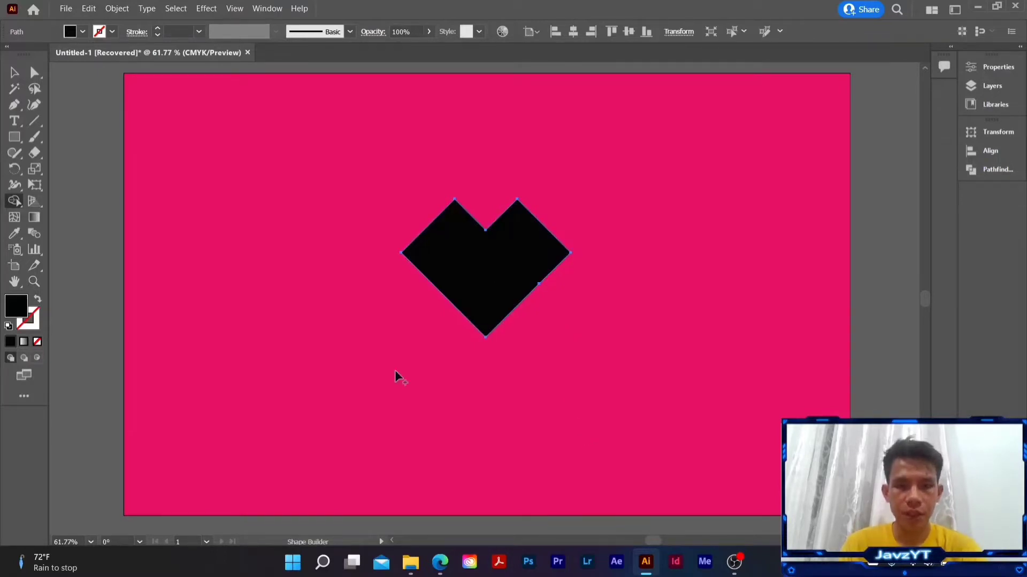
- Select the heart's four upper anchor points and round those corners to a 52.34 pt radius
{"action": "left_click", "coordinate": [33, 77]}
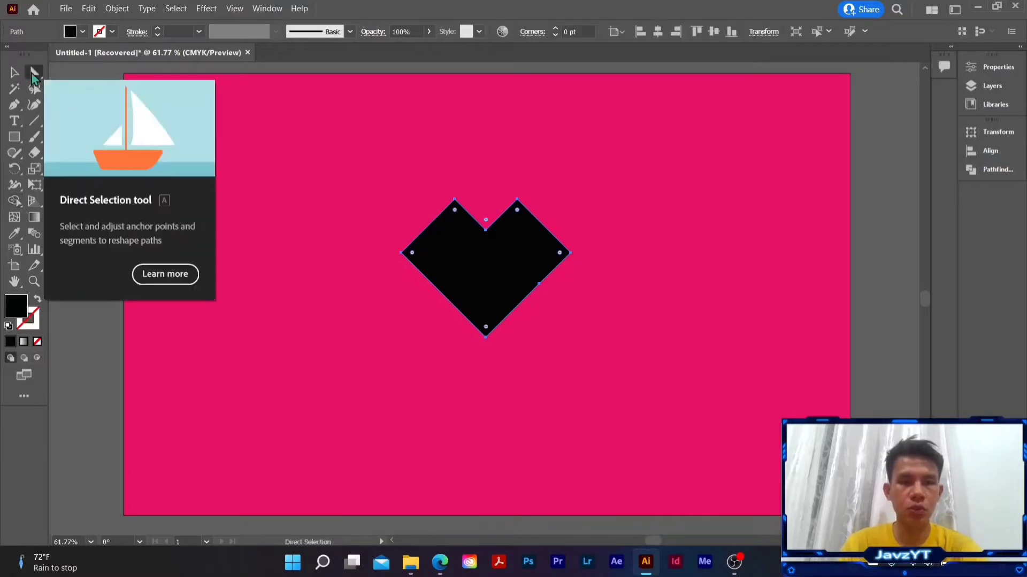
{"action": "left_click", "coordinate": [101, 208]}
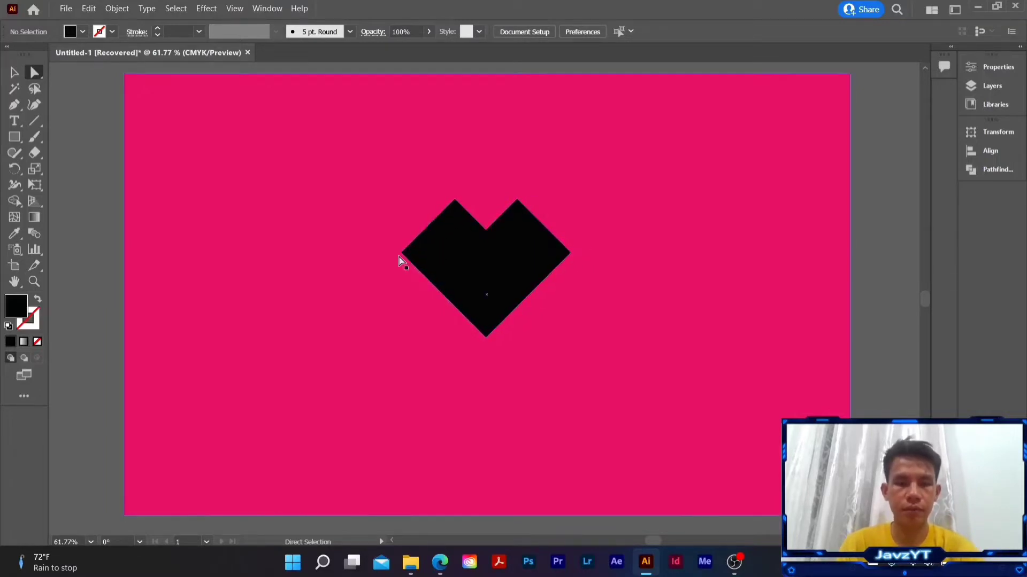
{"action": "left_click_drag", "start_coordinate": [404, 253], "coordinate": [404, 257]}
{"action": "left_click_drag", "start_coordinate": [455, 202], "coordinate": [455, 204]}
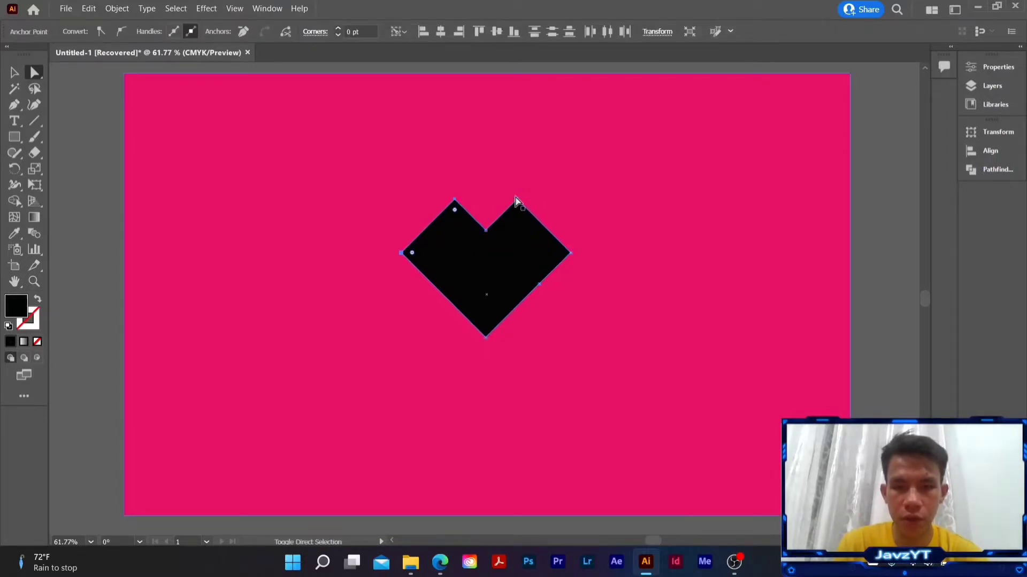
{"action": "left_click", "coordinate": [517, 202], "text": "shift"}
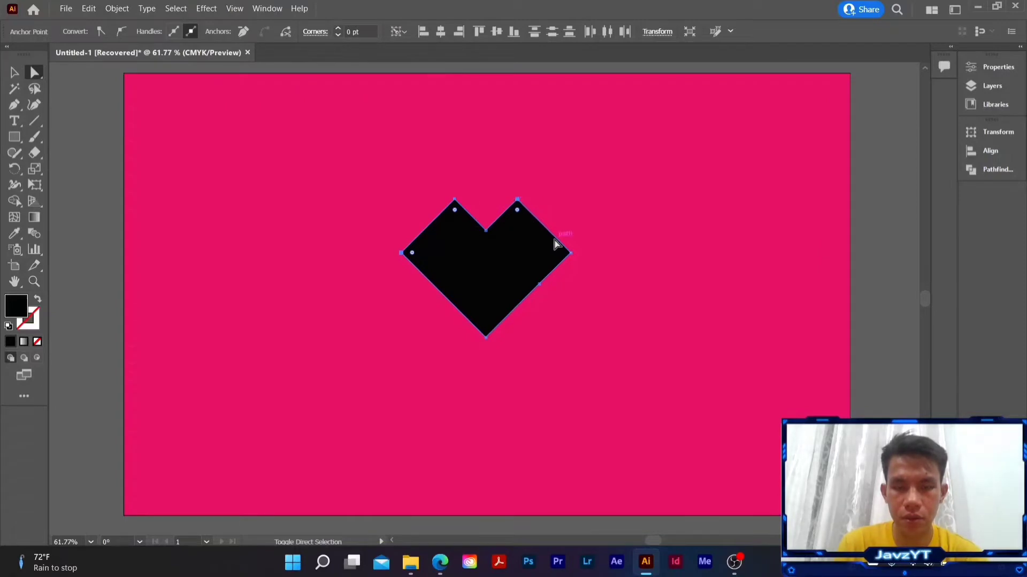
{"action": "left_click_drag", "start_coordinate": [570, 255], "coordinate": [570, 258]}
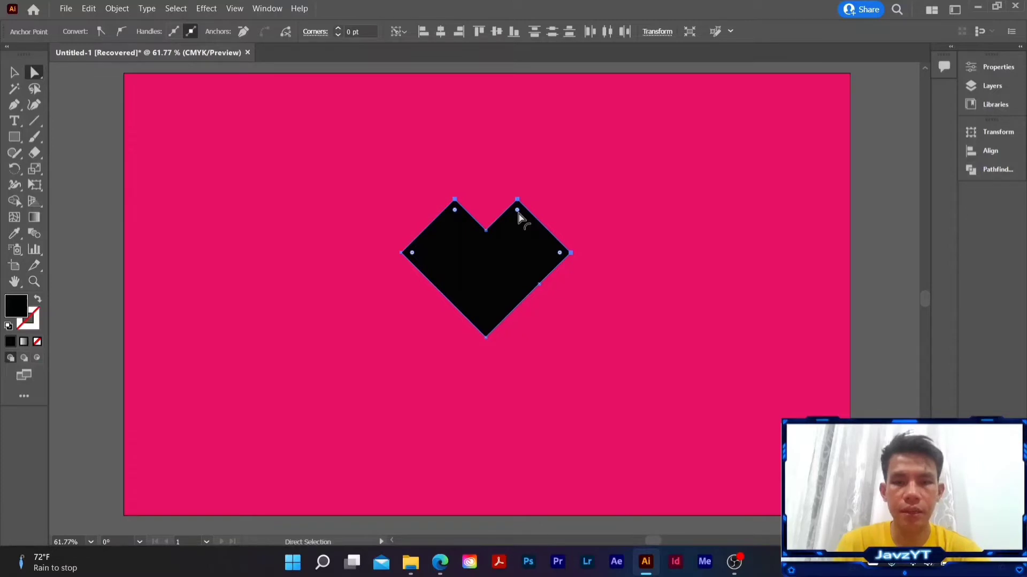
{"action": "left_click_drag", "start_coordinate": [518, 213], "coordinate": [459, 274]}
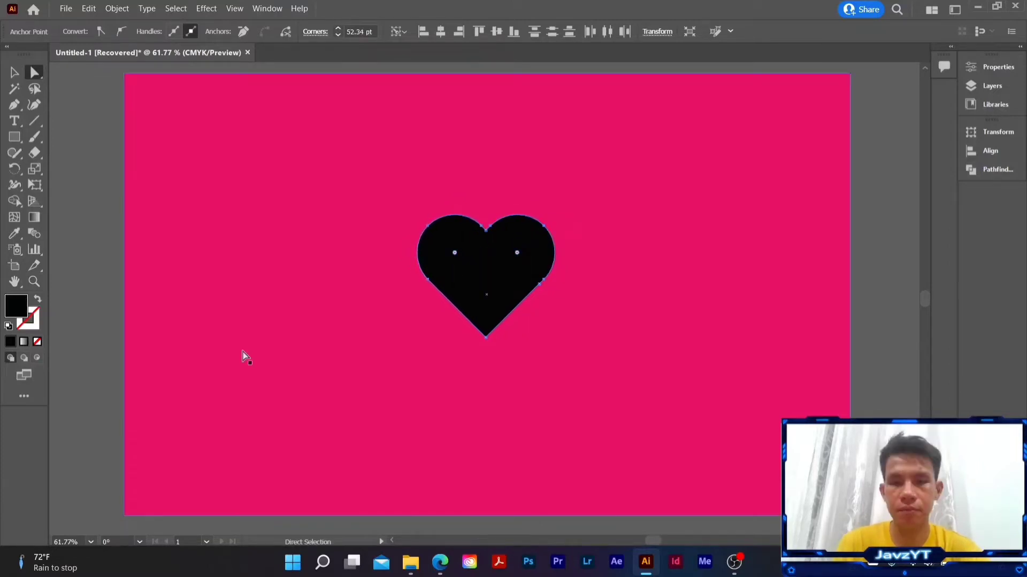
{"action": "left_click", "coordinate": [14, 75]}
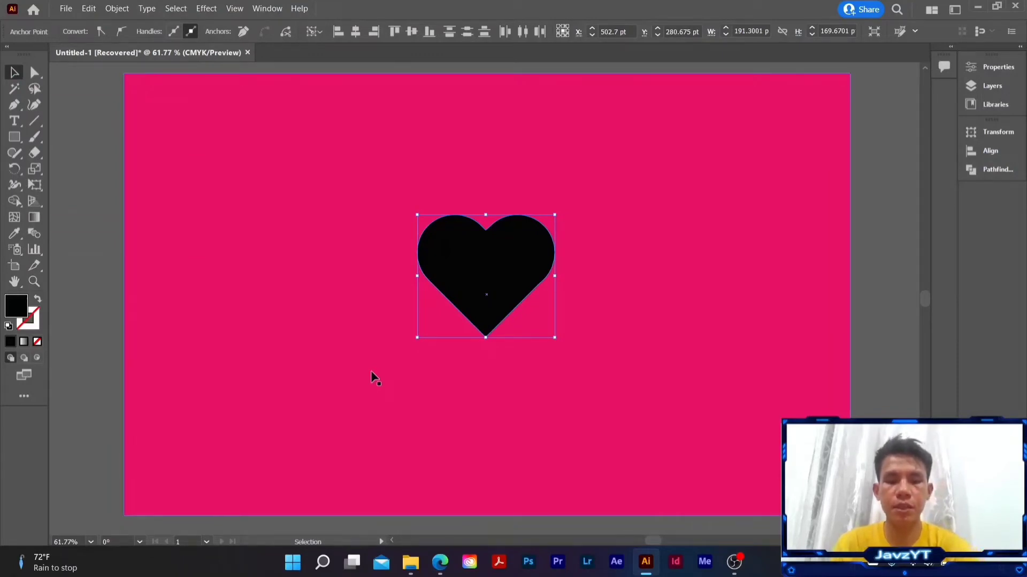
- Enlarge the black heart to about 358 × 318 pt and centre it horizontally on the artboard
{"action": "left_click", "coordinate": [14, 73]}
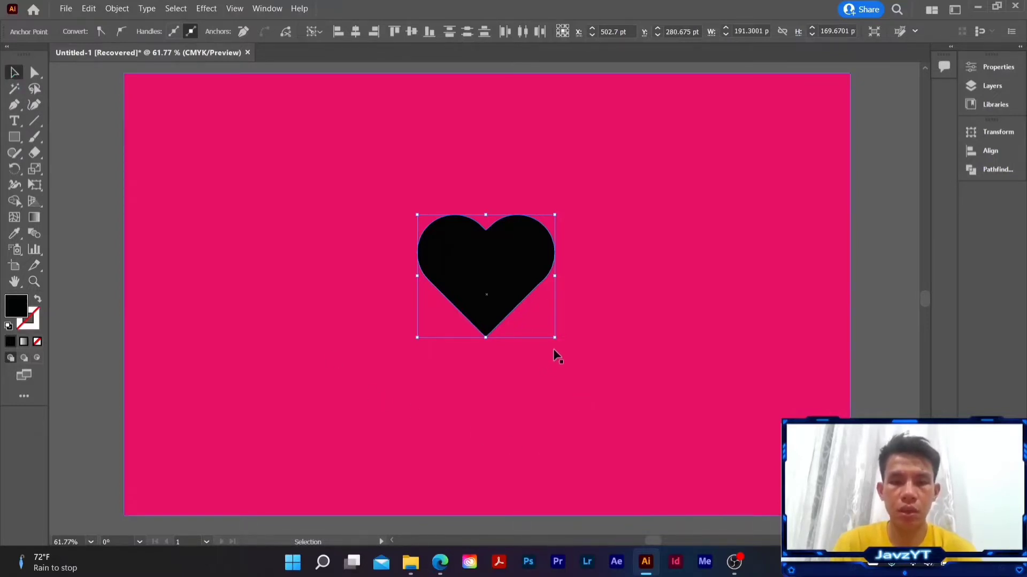
{"action": "left_click_drag", "start_coordinate": [556, 337], "coordinate": [645, 418]}
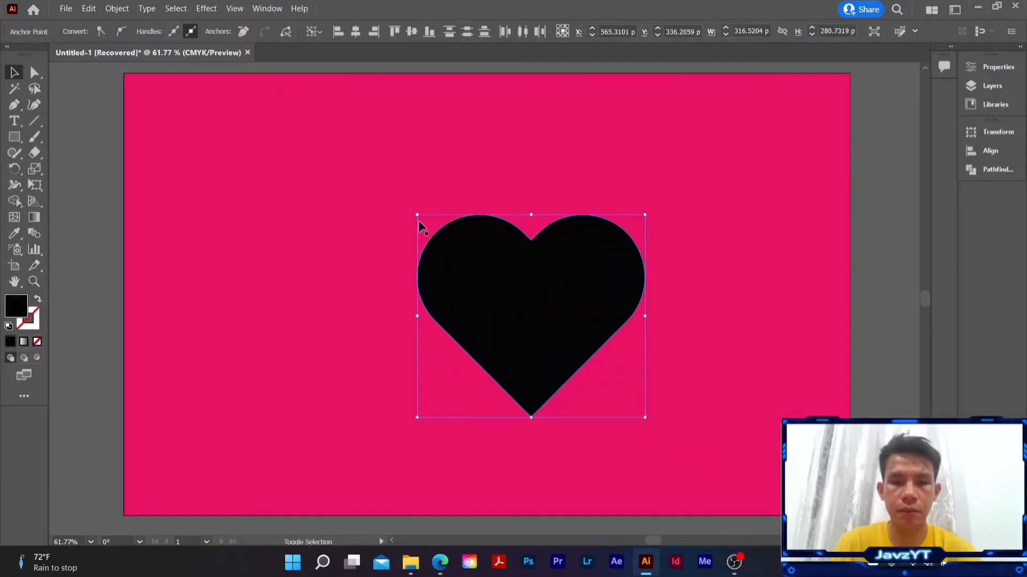
{"action": "left_click_drag", "start_coordinate": [417, 214], "coordinate": [387, 188]}
{"action": "left_click_drag", "start_coordinate": [541, 289], "coordinate": [508, 289]}
{"action": "left_click", "coordinate": [573, 32]}
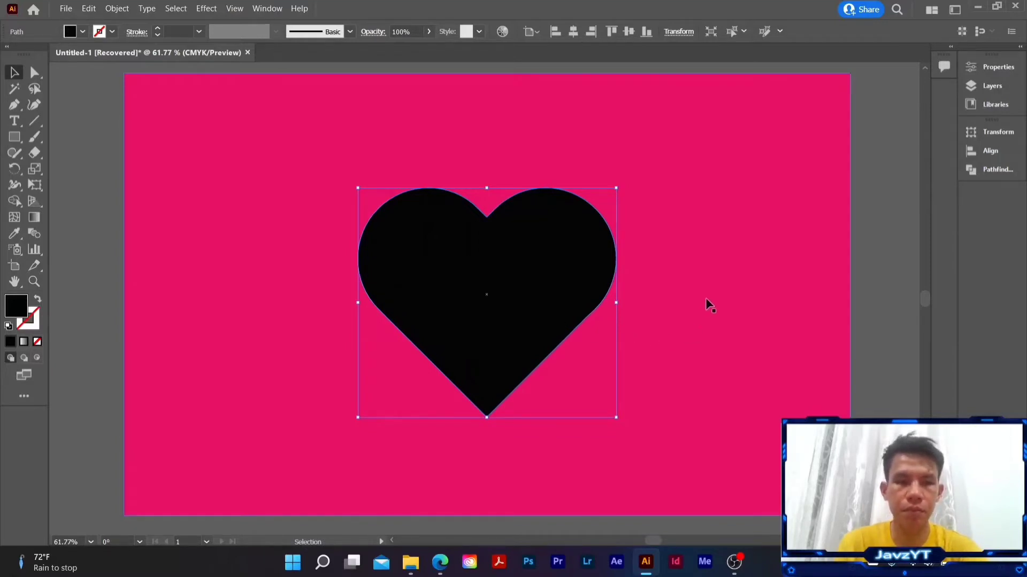
- Set the Paintbrush Fidelity to Smooth and the stroke colour to white
{"action": "double_click", "coordinate": [34, 138]}
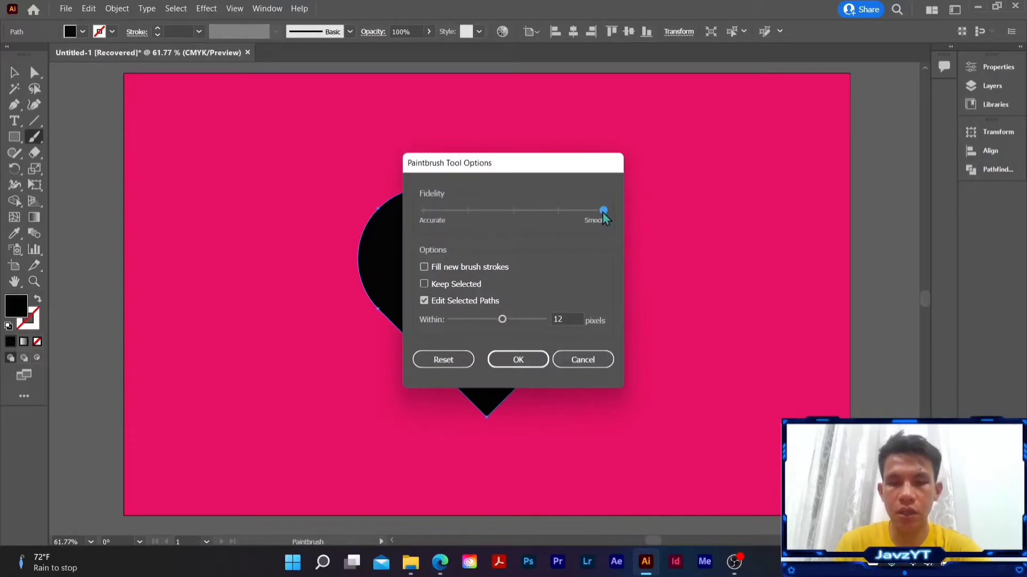
{"action": "left_click", "coordinate": [515, 363]}
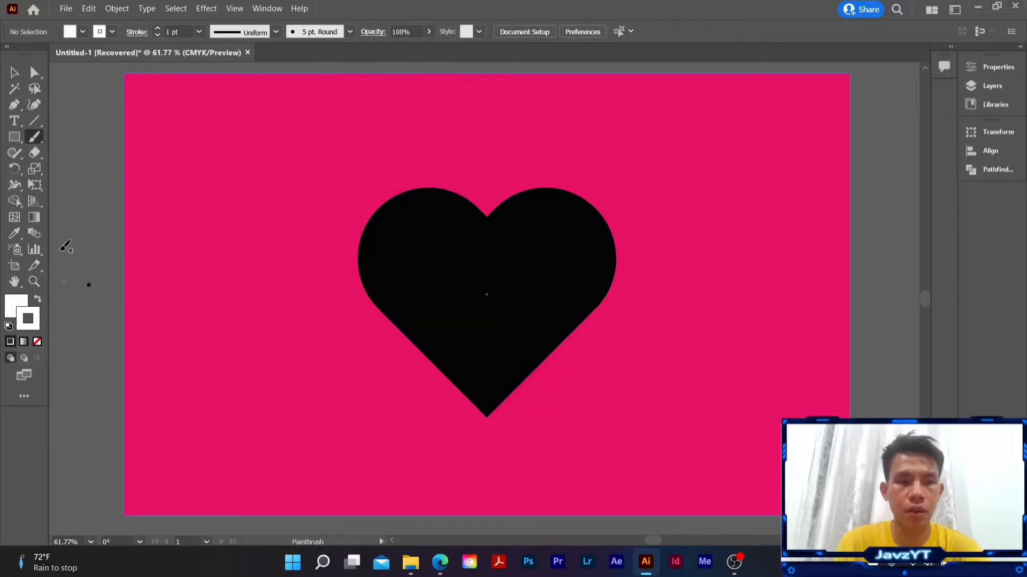
{"action": "double_click", "coordinate": [33, 320]}
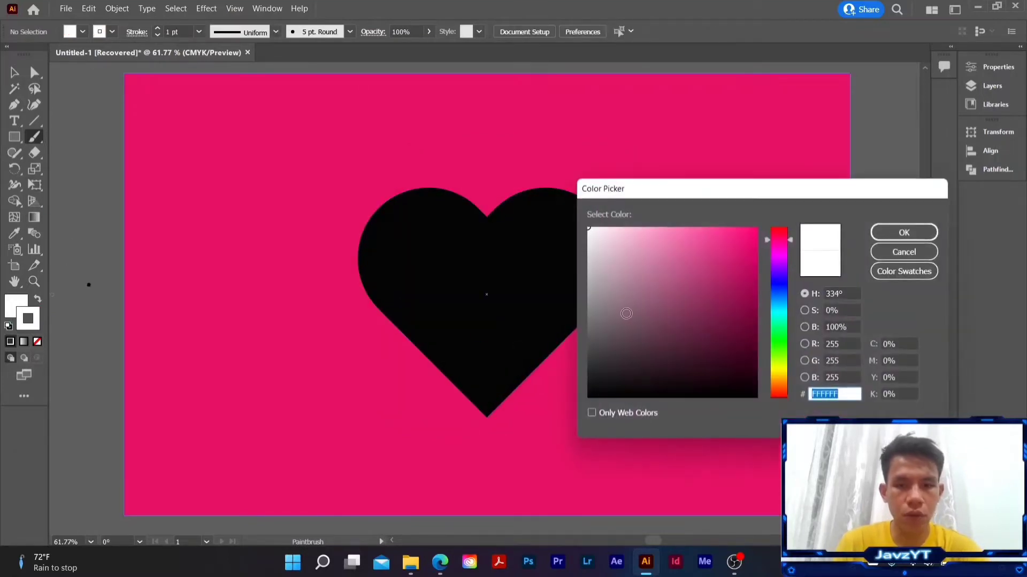
{"action": "left_click_drag", "start_coordinate": [616, 263], "coordinate": [588, 228]}
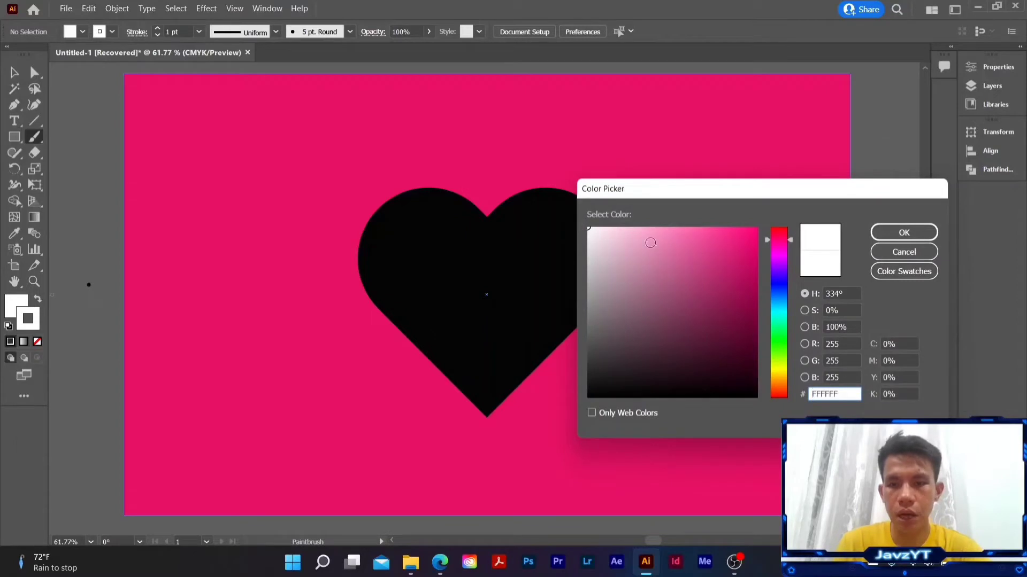
{"action": "left_click", "coordinate": [906, 238]}
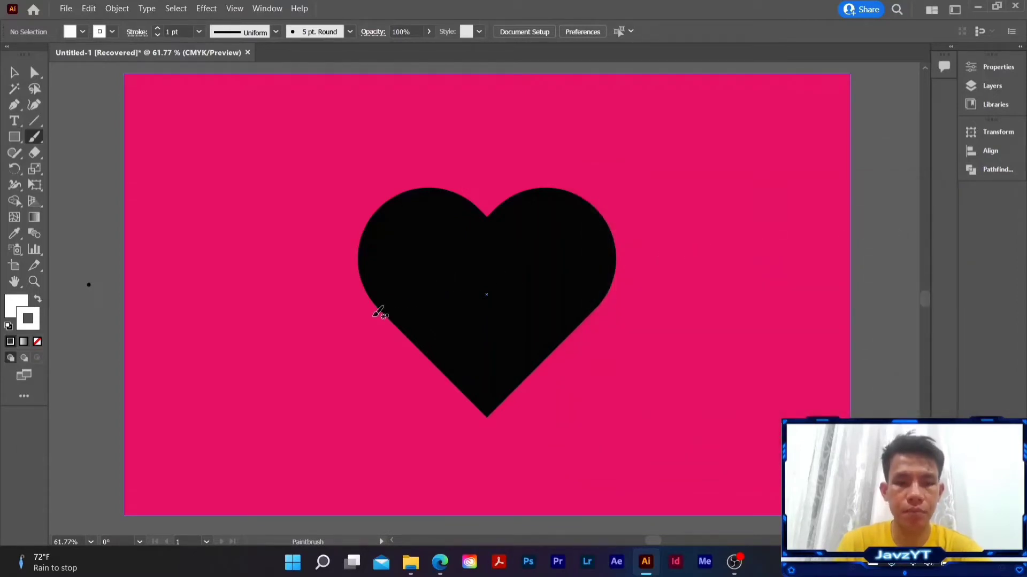
- Paint a wavy white line across the heart, then tilt it slightly and nudge it into place
{"action": "mouse_move", "coordinate": [340, 313]}
{"action": "left_mouse_down"}
{"action": "mouse_move", "coordinate": [373, 280]}
{"action": "mouse_move", "coordinate": [424, 264]}
{"action": "mouse_move", "coordinate": [524, 303]}
{"action": "mouse_move", "coordinate": [649, 291]}
{"action": "left_mouse_up"}
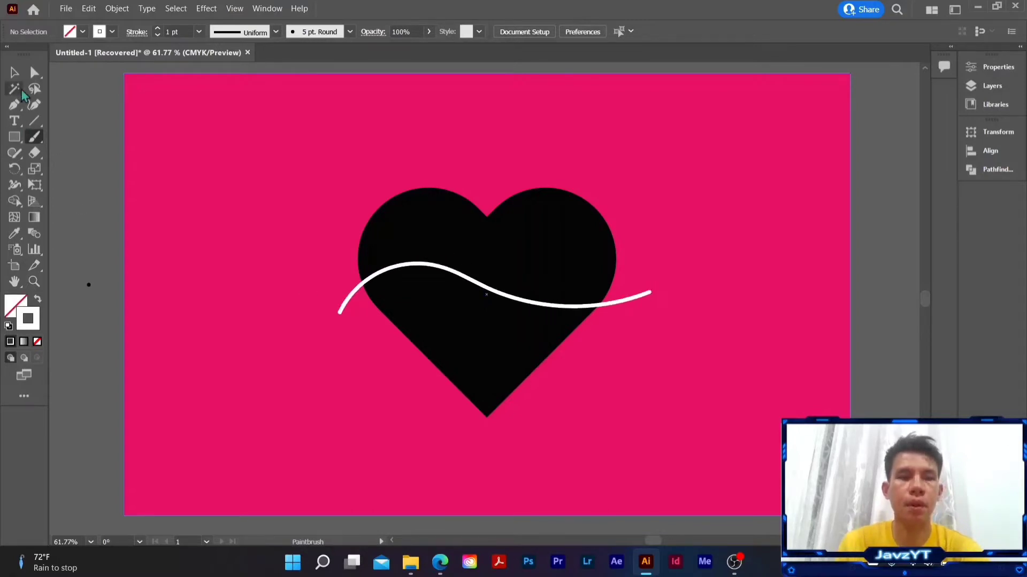
{"action": "left_click", "coordinate": [14, 74]}
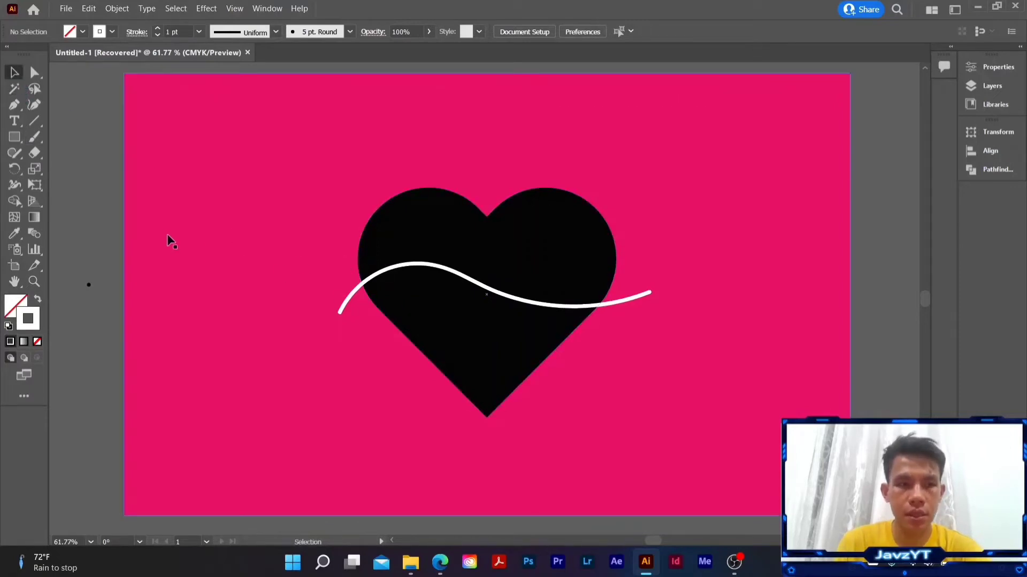
{"action": "left_click", "coordinate": [517, 306]}
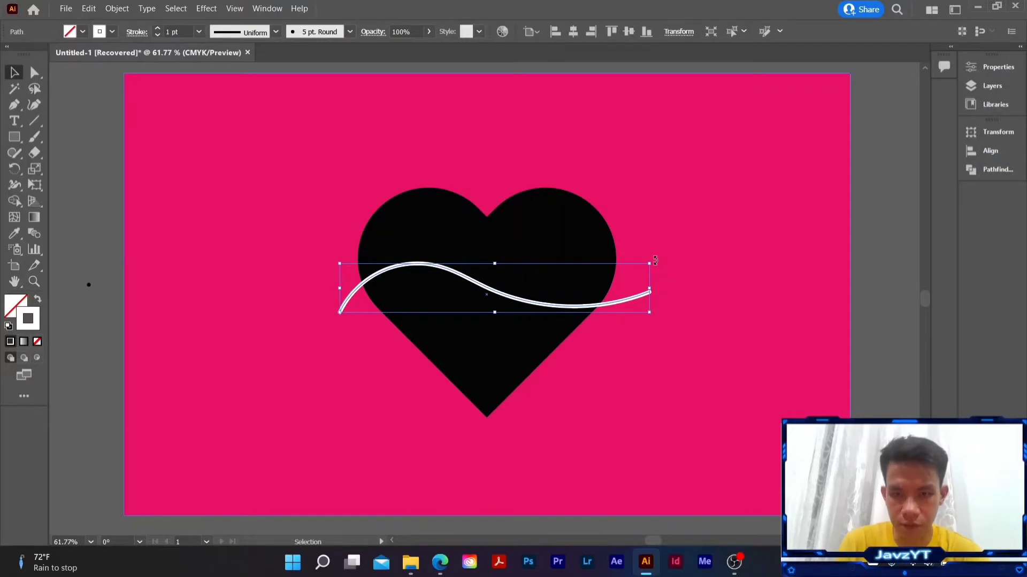
{"action": "left_click_drag", "start_coordinate": [654, 257], "coordinate": [684, 239]}
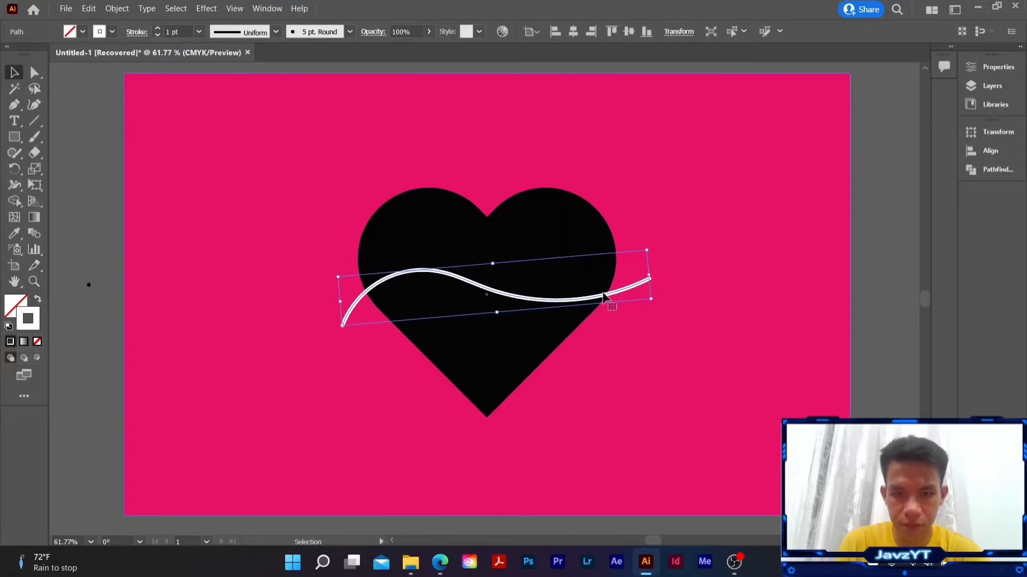
{"action": "mouse_move", "coordinate": [597, 301]}
{"action": "left_mouse_down"}
{"action": "mouse_move", "coordinate": [585, 298]}
{"action": "mouse_move", "coordinate": [650, 307]}
{"action": "left_mouse_up"}
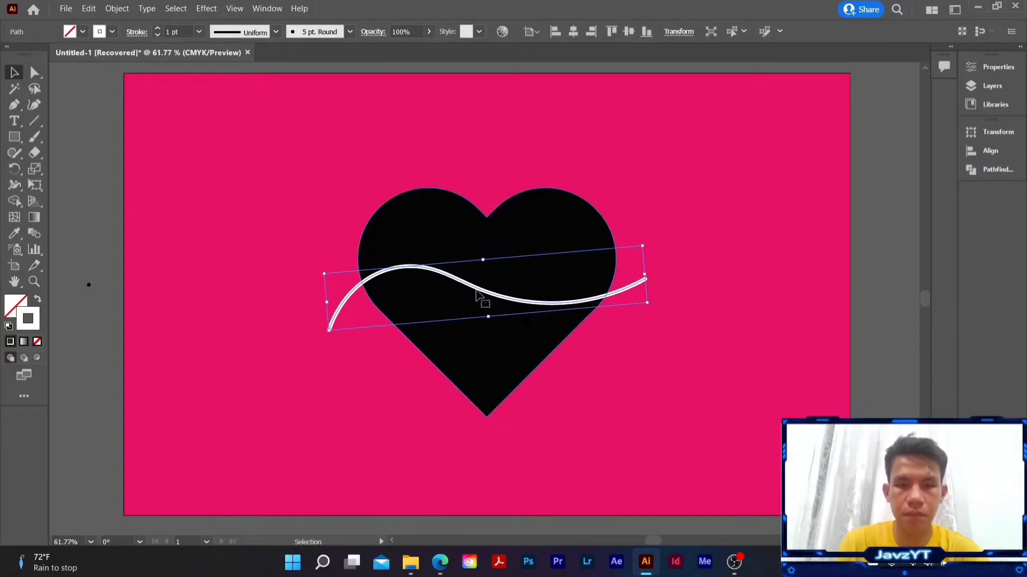
{"action": "left_click_drag", "start_coordinate": [475, 301], "coordinate": [480, 305]}
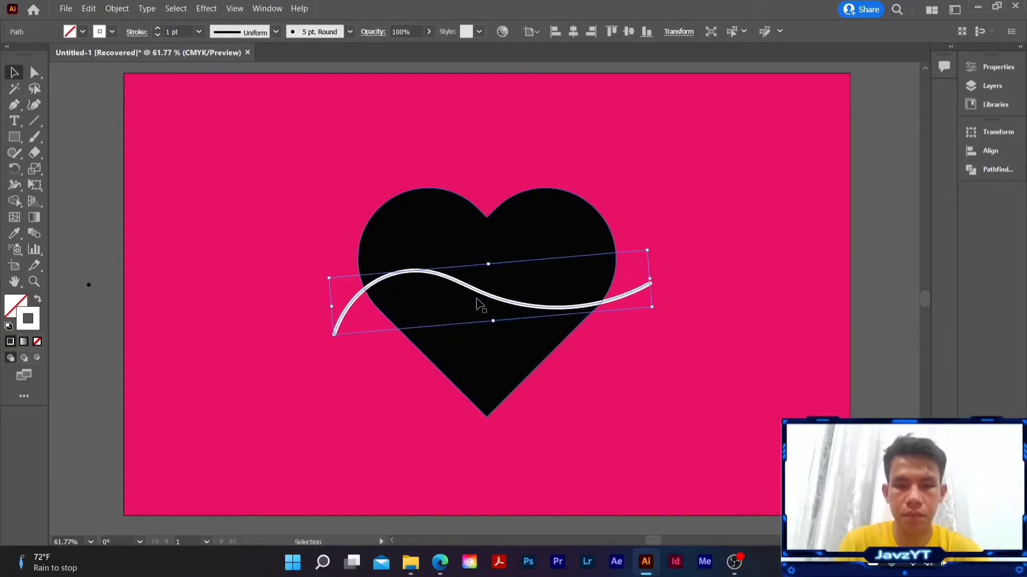
- Divide the heart along the wavy line with Pathfinder and ungroup the resulting pieces
{"action": "left_click", "coordinate": [557, 230]}
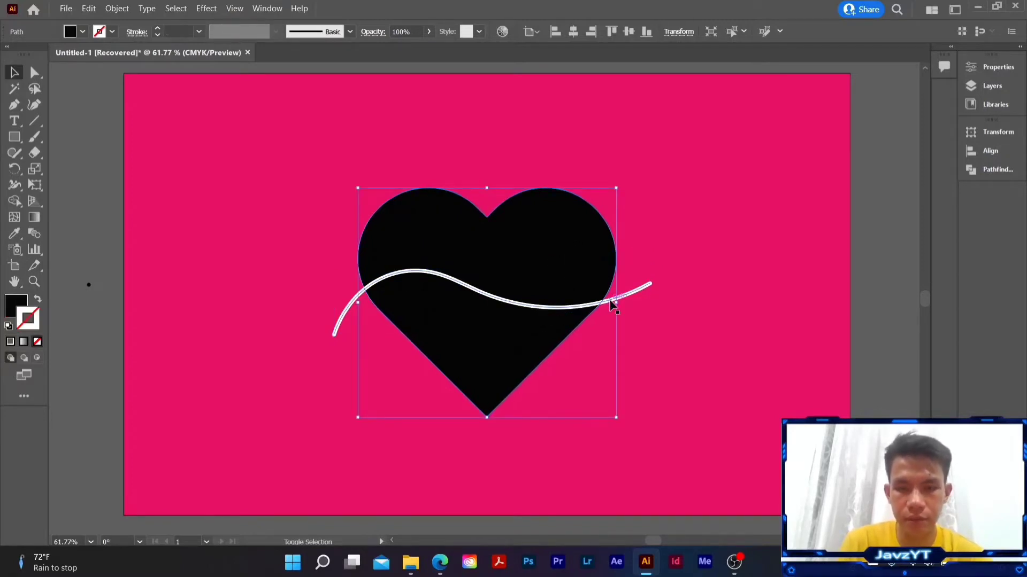
{"action": "left_click", "coordinate": [633, 291], "text": "shift"}
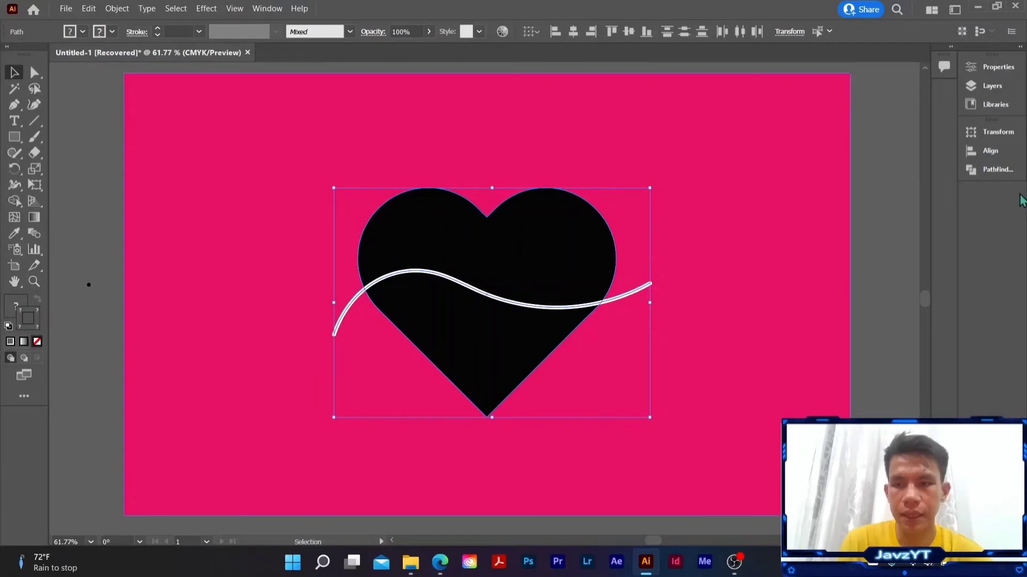
{"action": "left_click", "coordinate": [997, 171]}
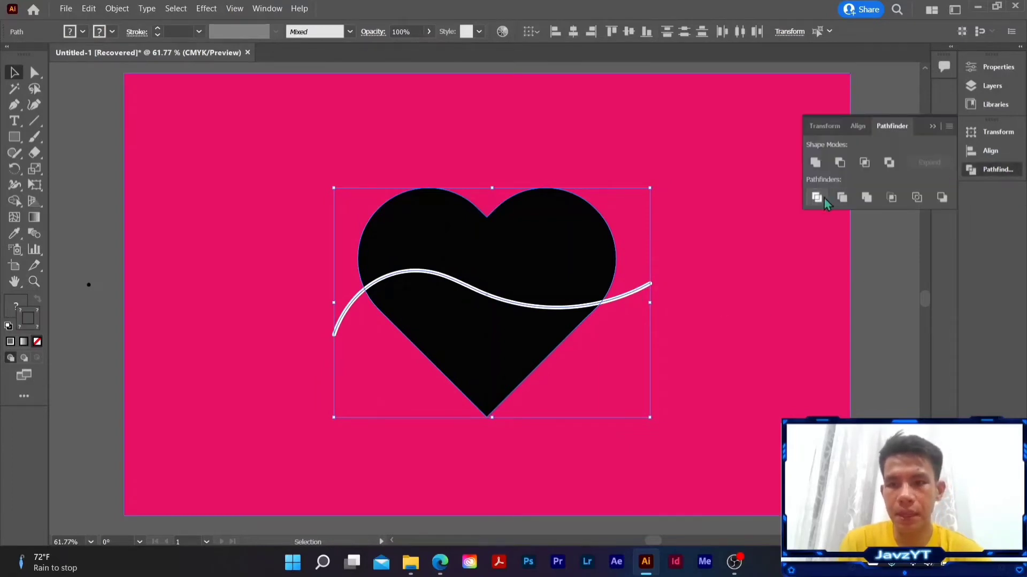
{"action": "left_click", "coordinate": [817, 199]}
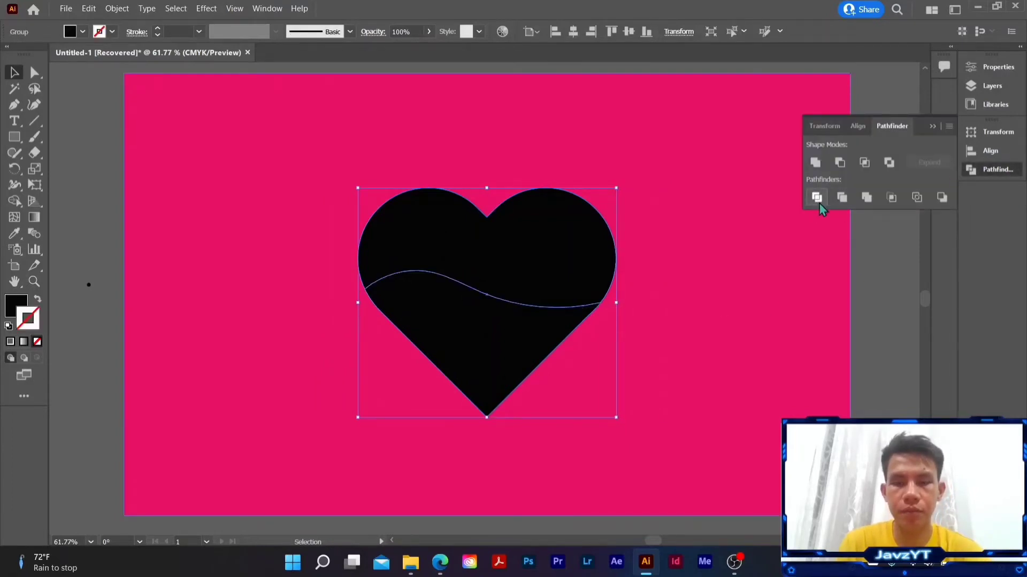
{"action": "right_click", "coordinate": [551, 271]}
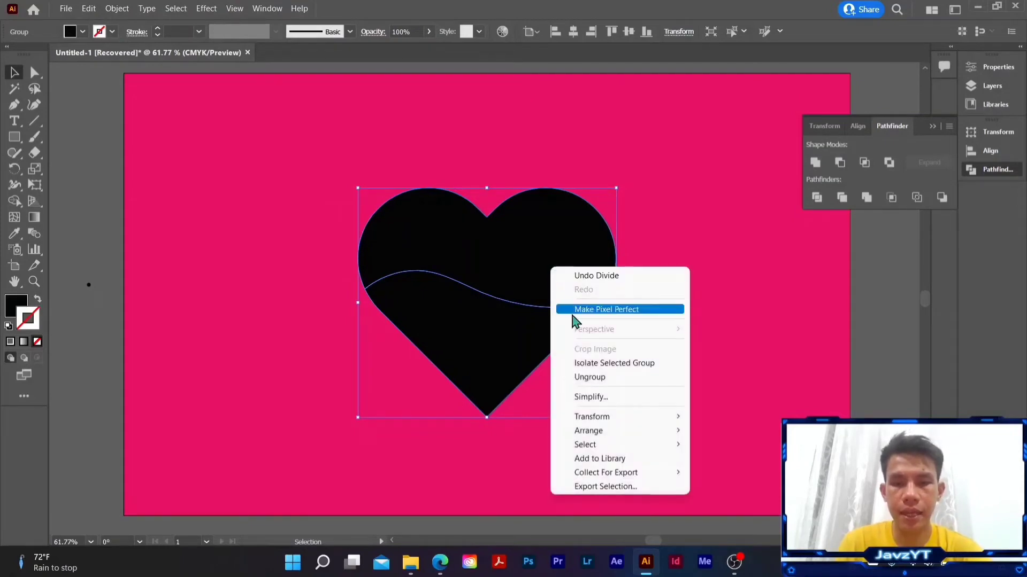
{"action": "left_click", "coordinate": [595, 378]}
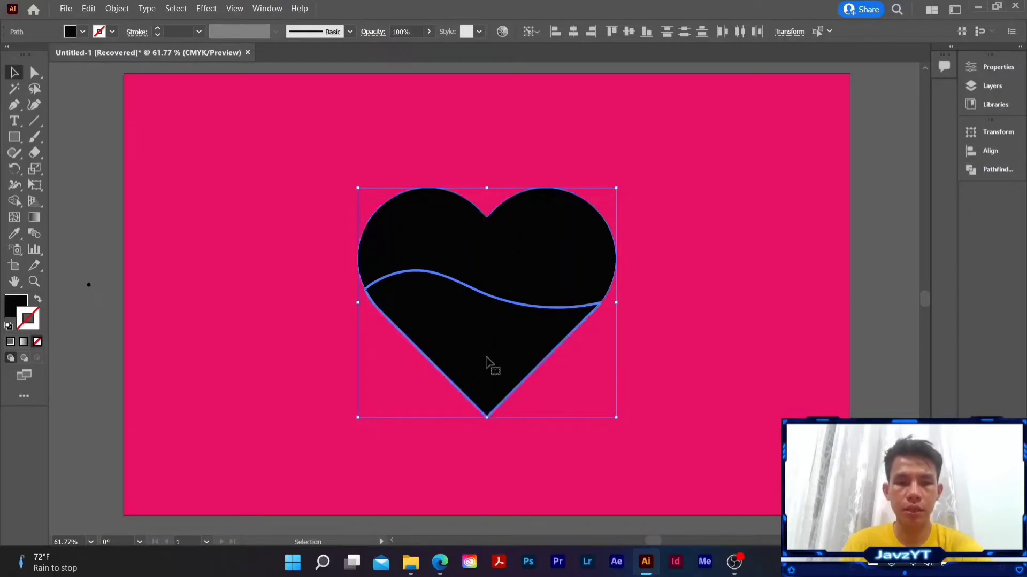
- Deselect the pieces and check them in the Layers panel (F7)
{"action": "left_click", "coordinate": [56, 232]}
{"action": "key", "text": "F7"}
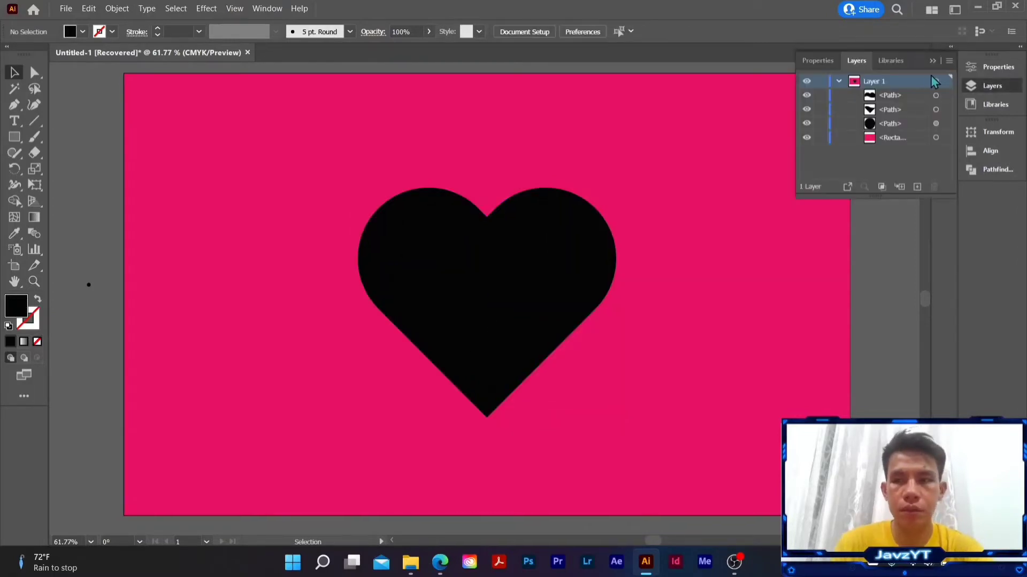
{"action": "left_click", "coordinate": [931, 61]}
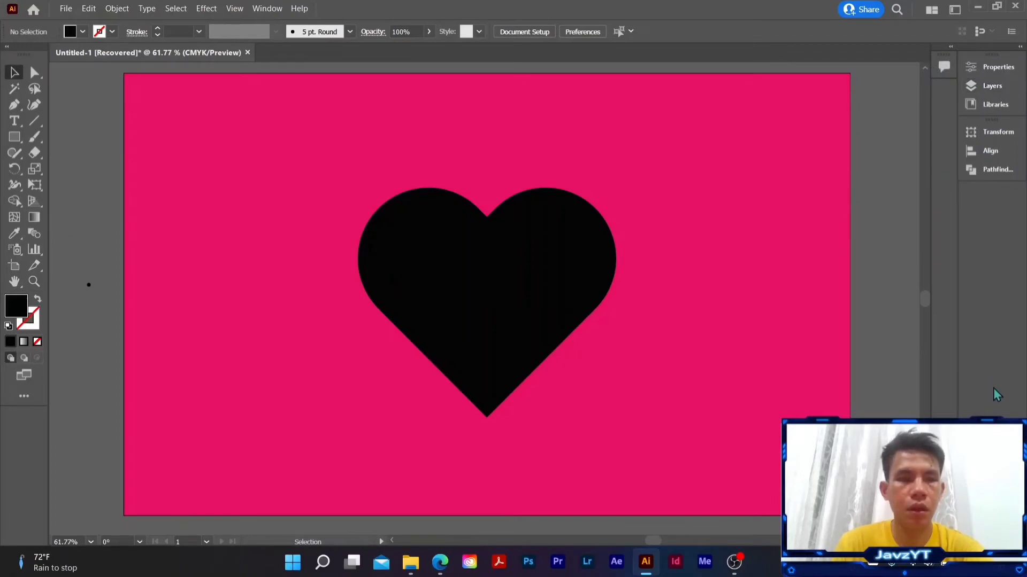
- Create a text area above the heart set to Arial Black at 72 pt
{"action": "left_click", "coordinate": [15, 120]}
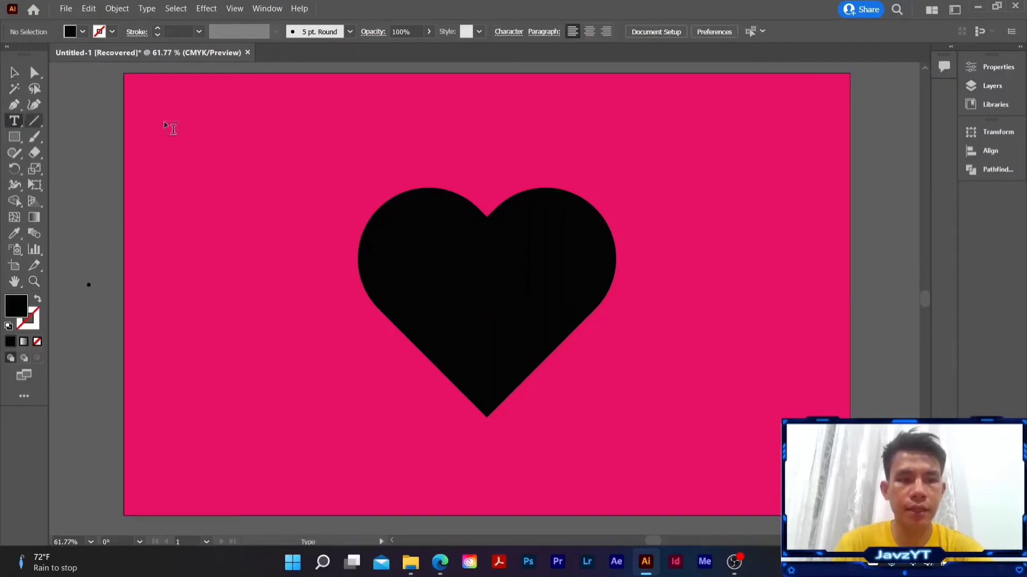
{"action": "left_click_drag", "start_coordinate": [281, 85], "coordinate": [426, 157]}
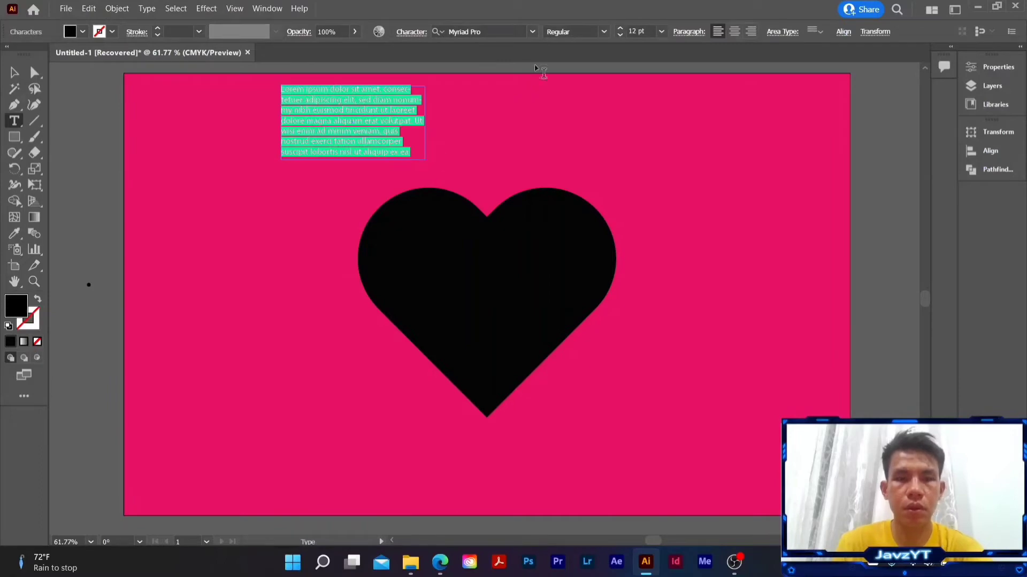
{"action": "left_click", "coordinate": [531, 33]}
{"action": "type", "text": "ARIAL"}
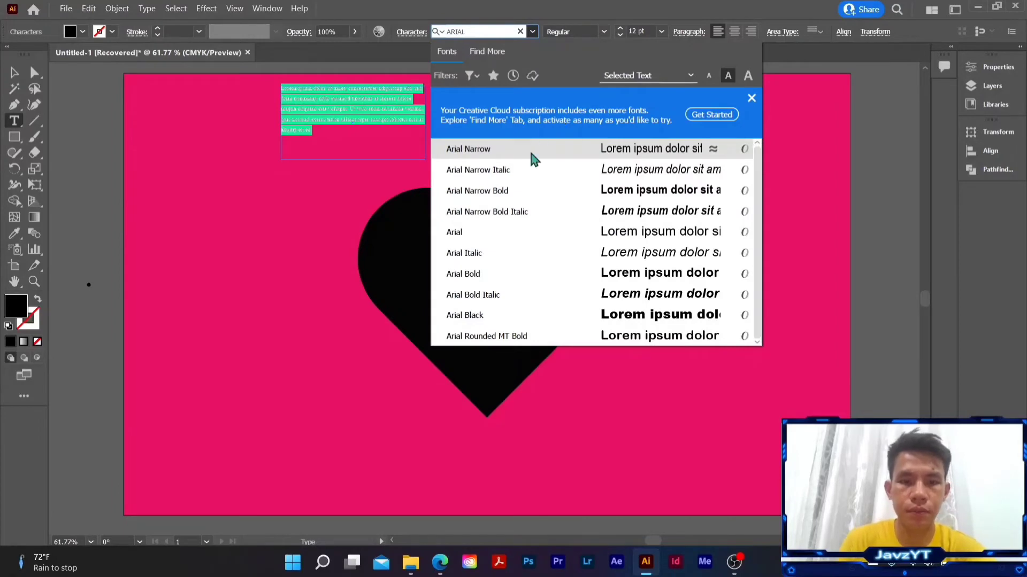
{"action": "left_click", "coordinate": [506, 232]}
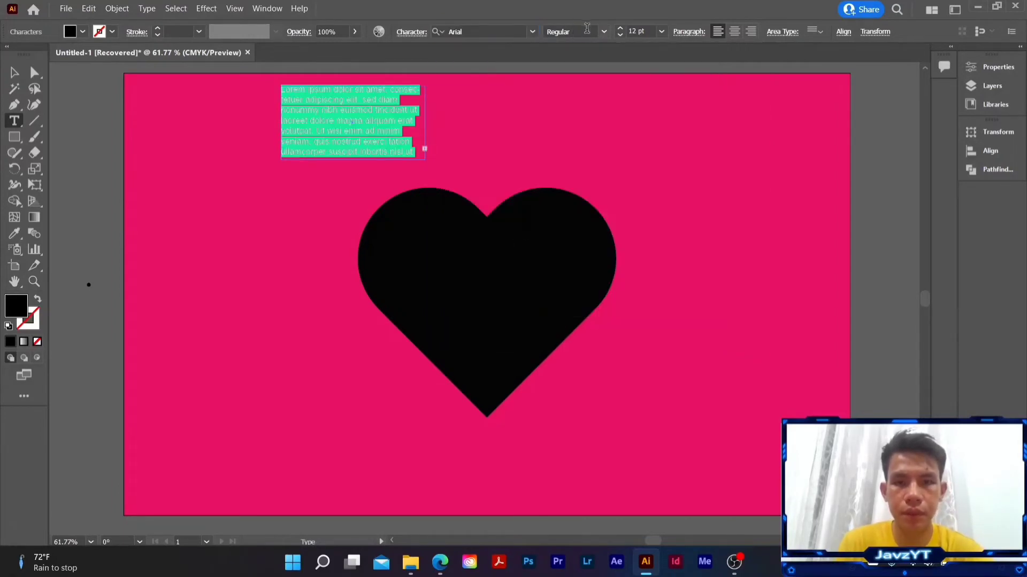
{"action": "left_click", "coordinate": [604, 31]}
{"action": "left_click", "coordinate": [565, 163]}
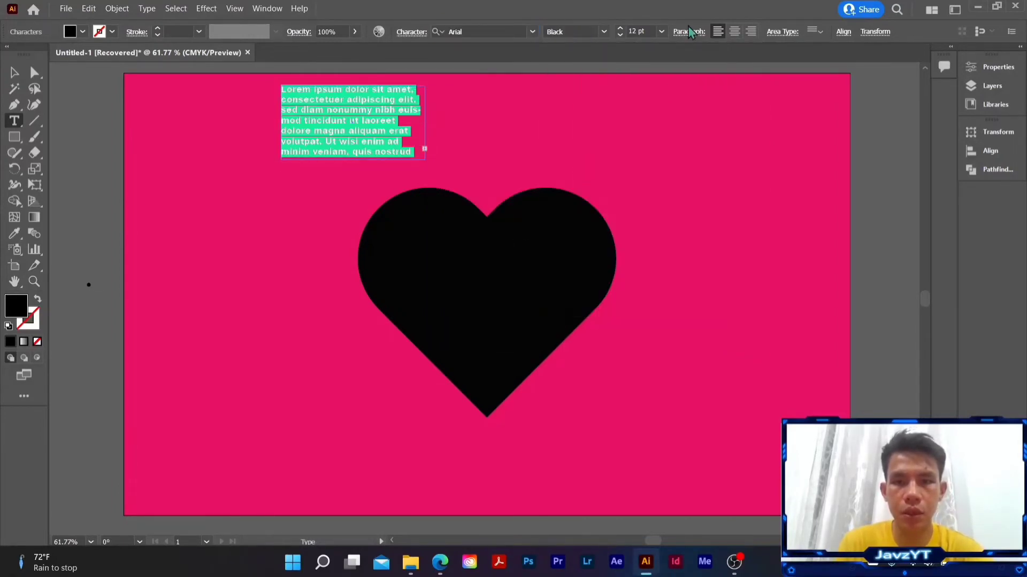
{"action": "left_click", "coordinate": [661, 32]}
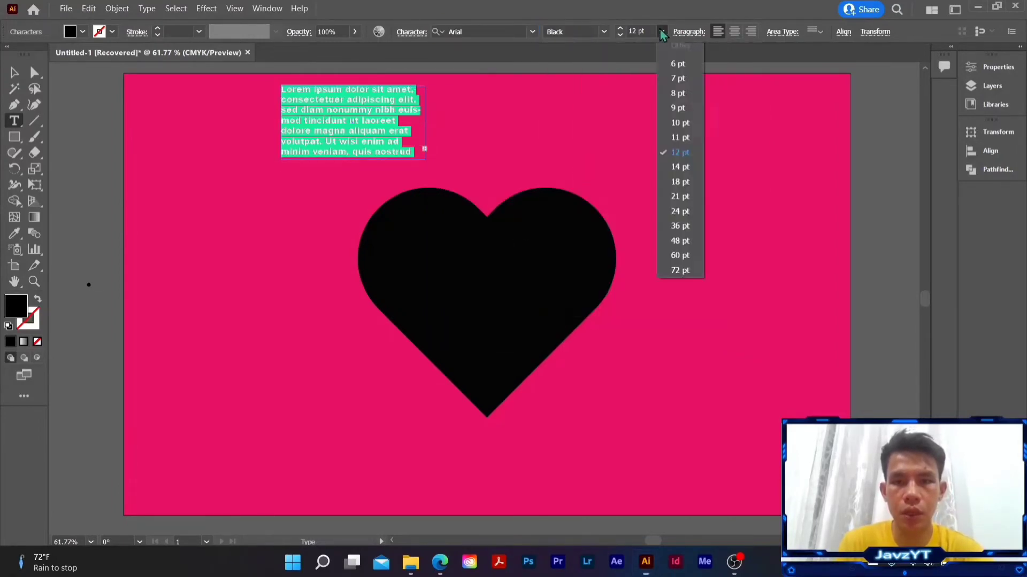
{"action": "left_click", "coordinate": [689, 271]}
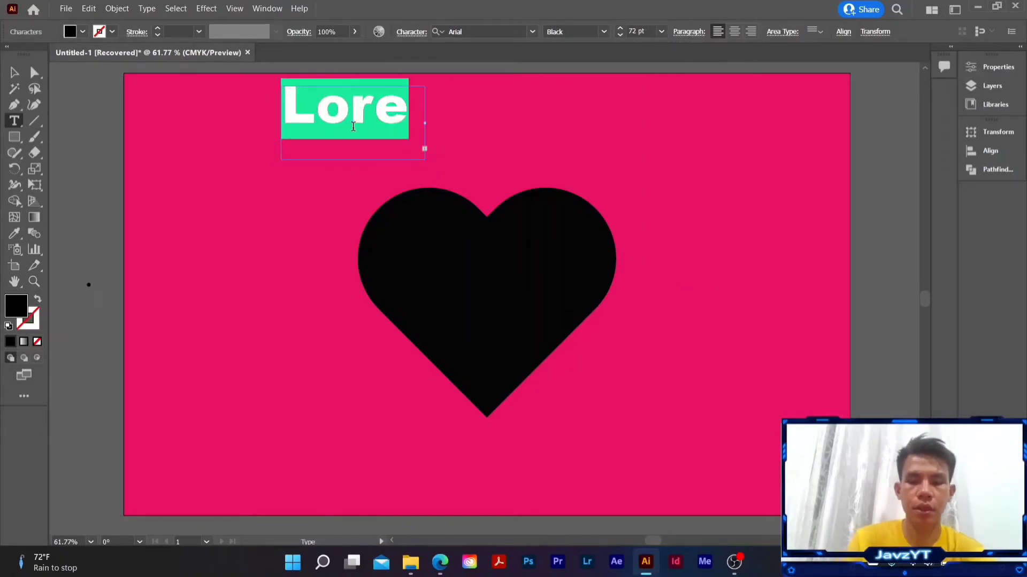
- Type LOVE and widen the text frame so the word fits
{"action": "type", "text": "lo"}
{"action": "key", "text": "BackSpace"}
{"action": "key", "text": "BackSpace"}
{"action": "type", "text": "LV"}
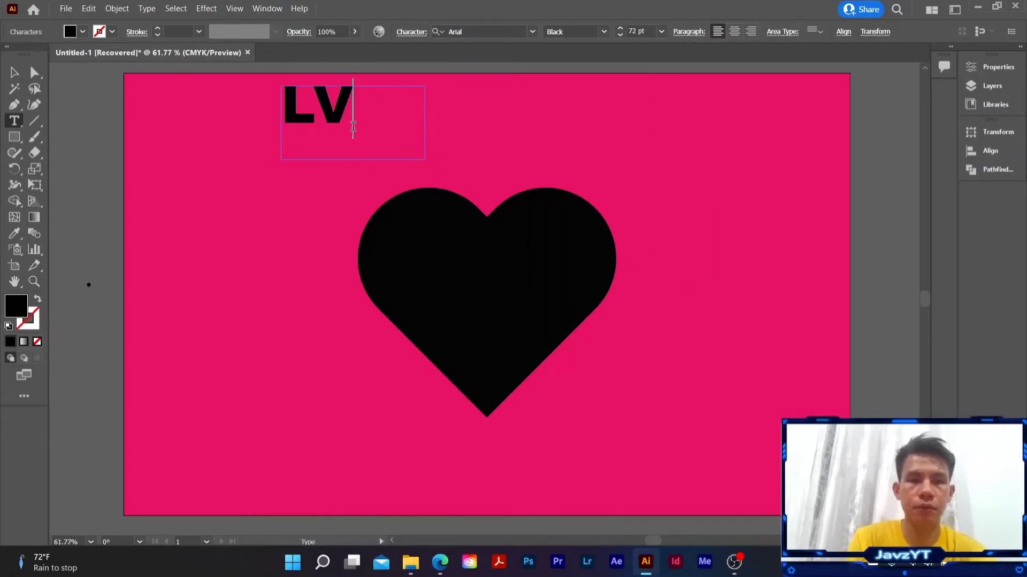
{"action": "key", "text": "BackSpace"}
{"action": "type", "text": "OV"}
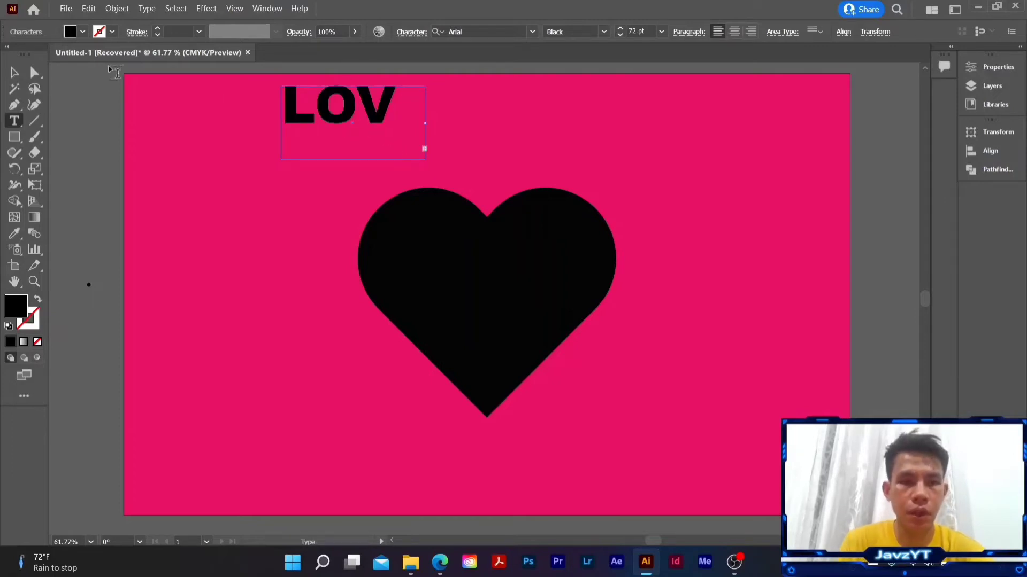
{"action": "left_click", "coordinate": [14, 72]}
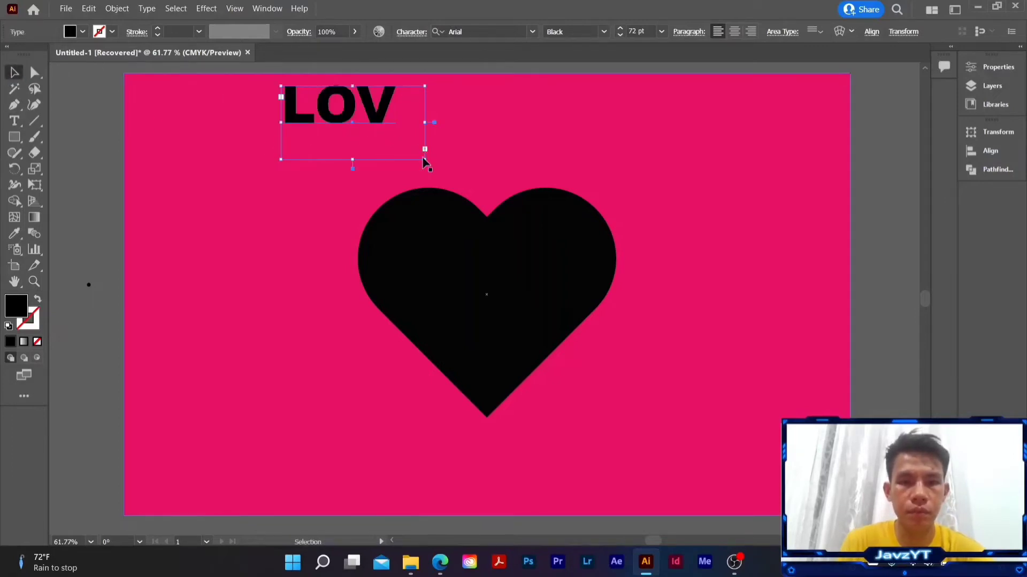
{"action": "left_click_drag", "start_coordinate": [425, 155], "coordinate": [448, 129]}
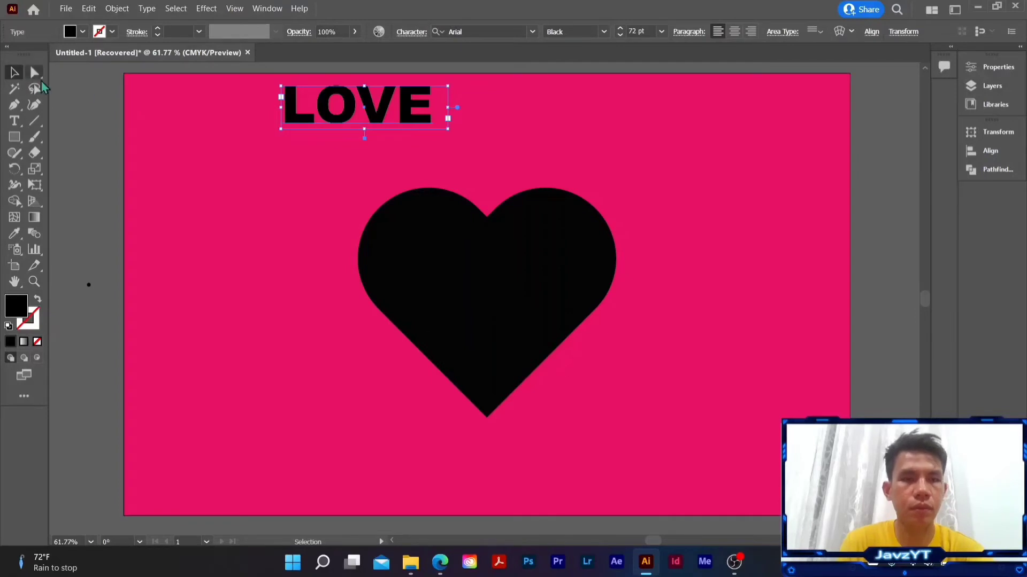
{"action": "left_click", "coordinate": [120, 98]}
- Place a second LOVE to the right and move both LOVE layers below the heart's path pieces
{"action": "left_click", "coordinate": [374, 114]}
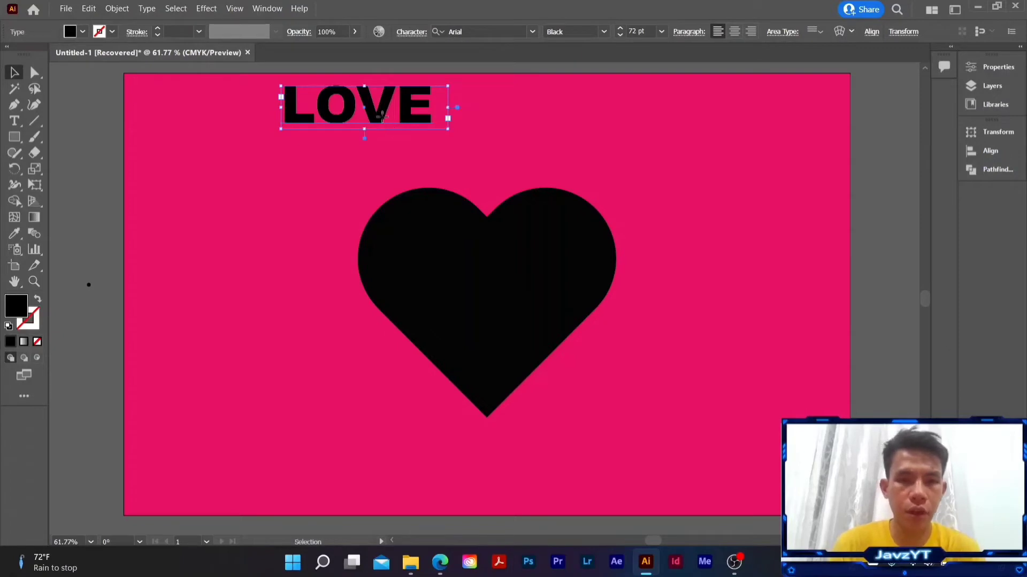
{"action": "left_click_drag", "start_coordinate": [378, 122], "coordinate": [604, 121]}
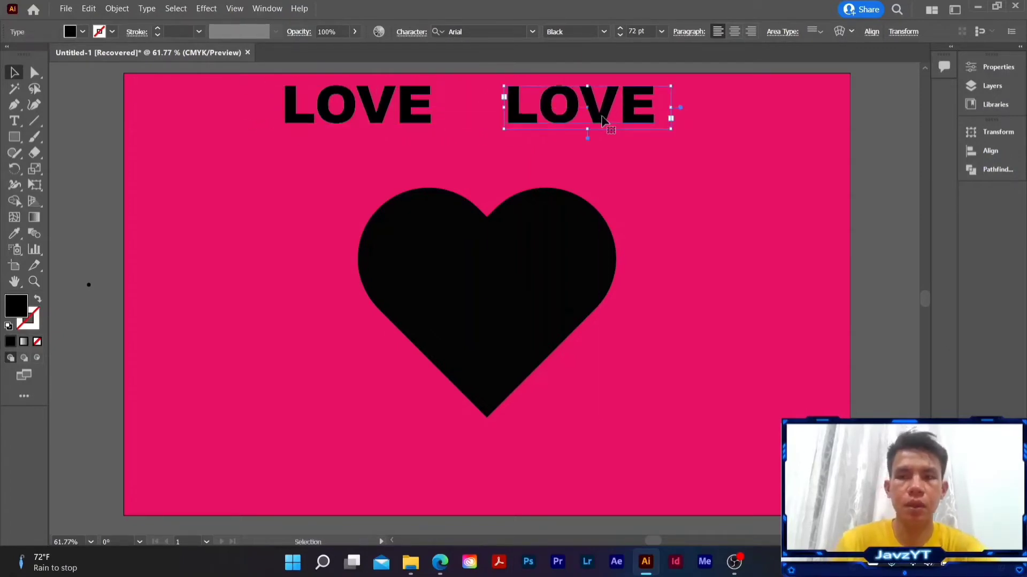
{"action": "left_click", "coordinate": [992, 89]}
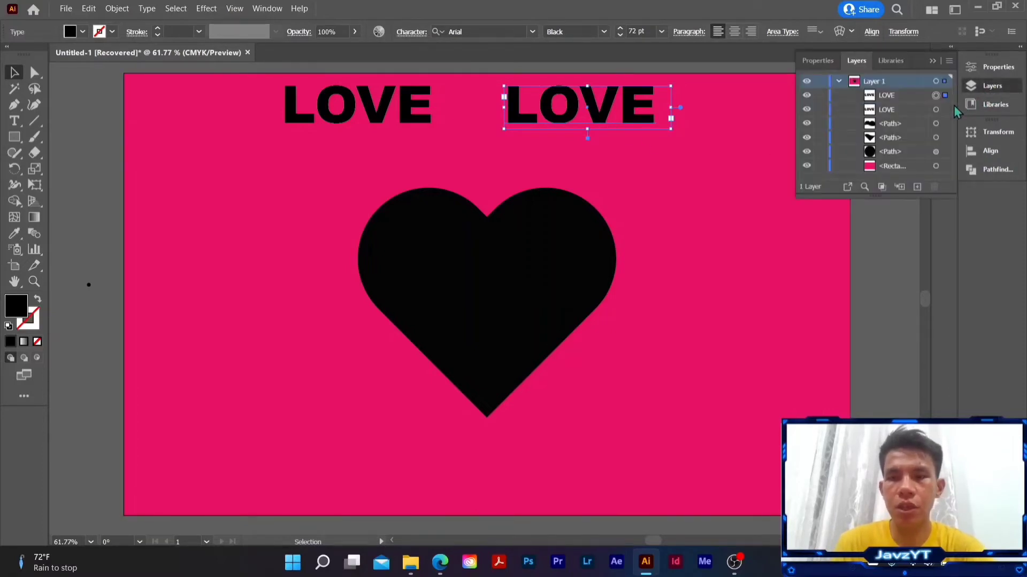
{"action": "left_click", "coordinate": [909, 109]}
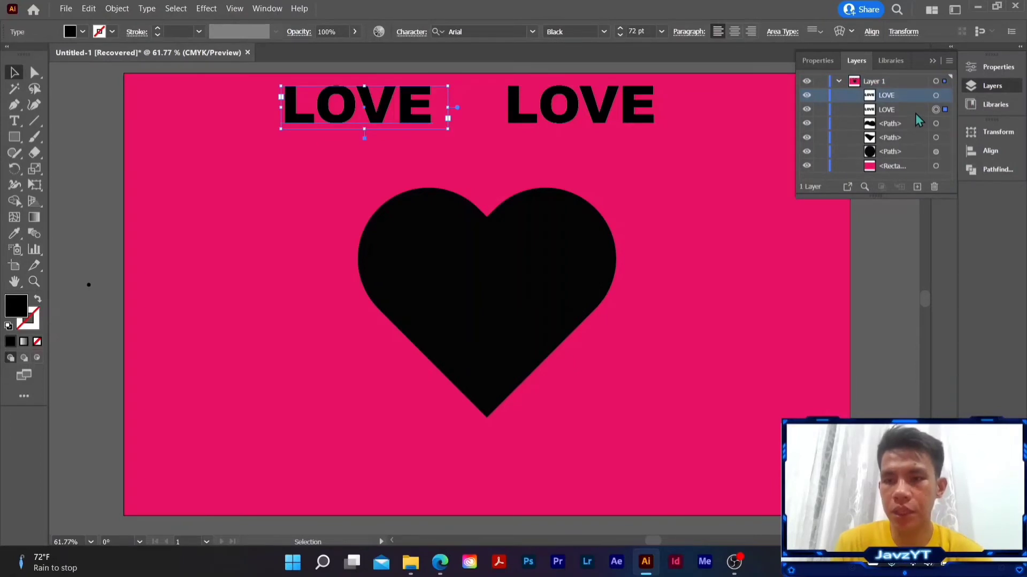
{"action": "left_click", "coordinate": [904, 110], "text": "shift"}
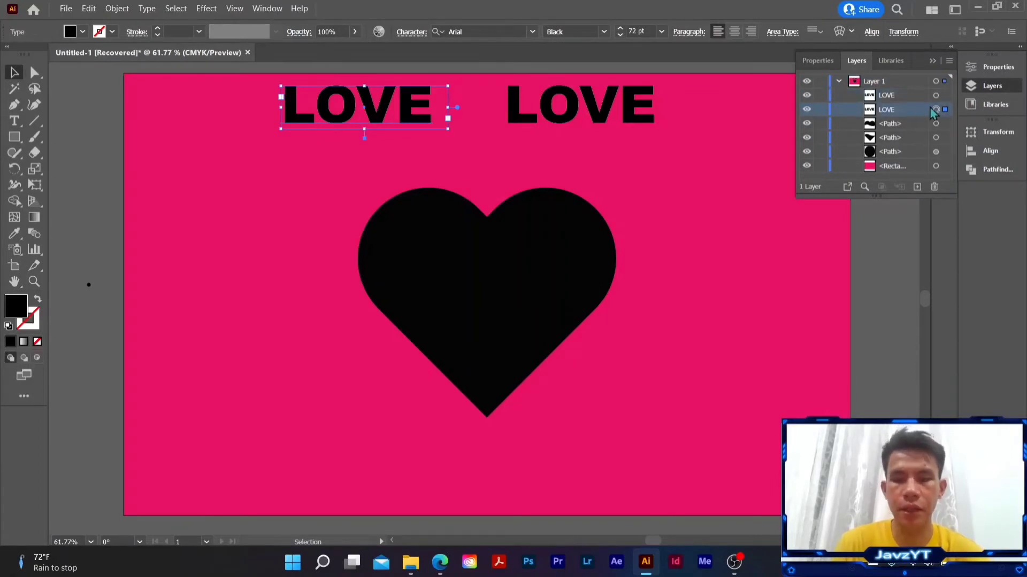
{"action": "left_click_drag", "start_coordinate": [903, 109], "coordinate": [903, 137]}
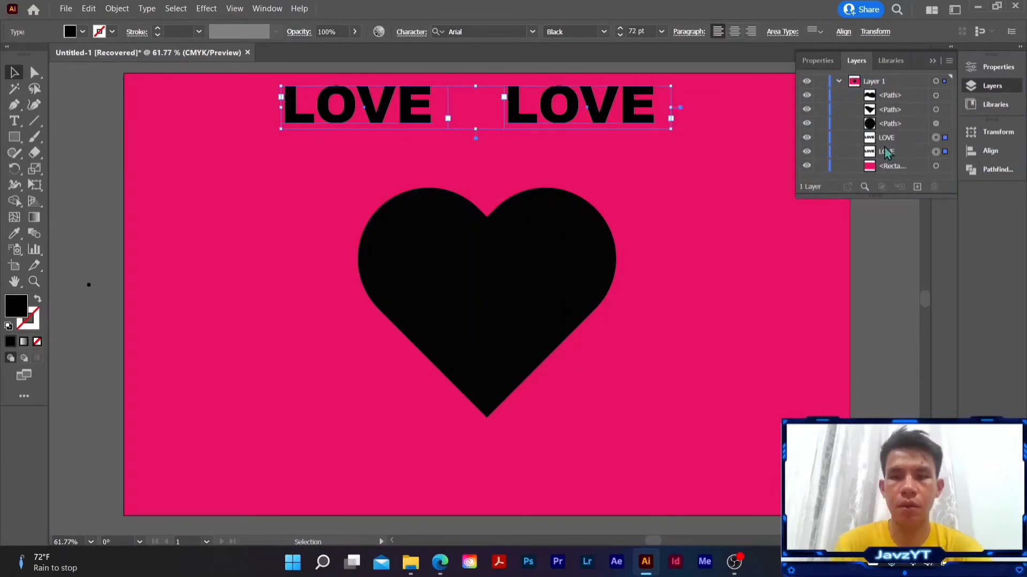
- Select the left LOVE together with the heart's upper piece
{"action": "left_click", "coordinate": [669, 189]}
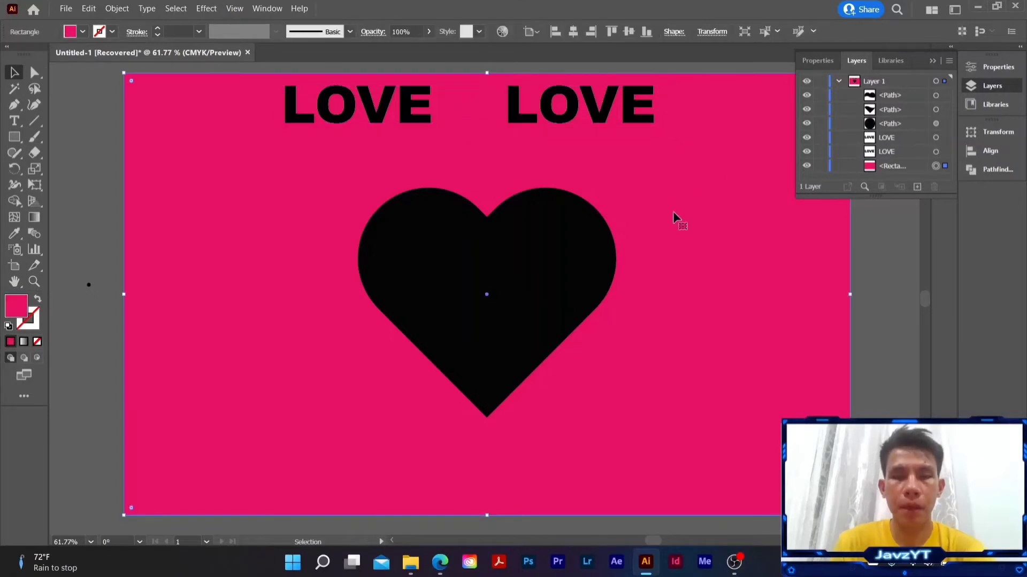
{"action": "left_click", "coordinate": [375, 126]}
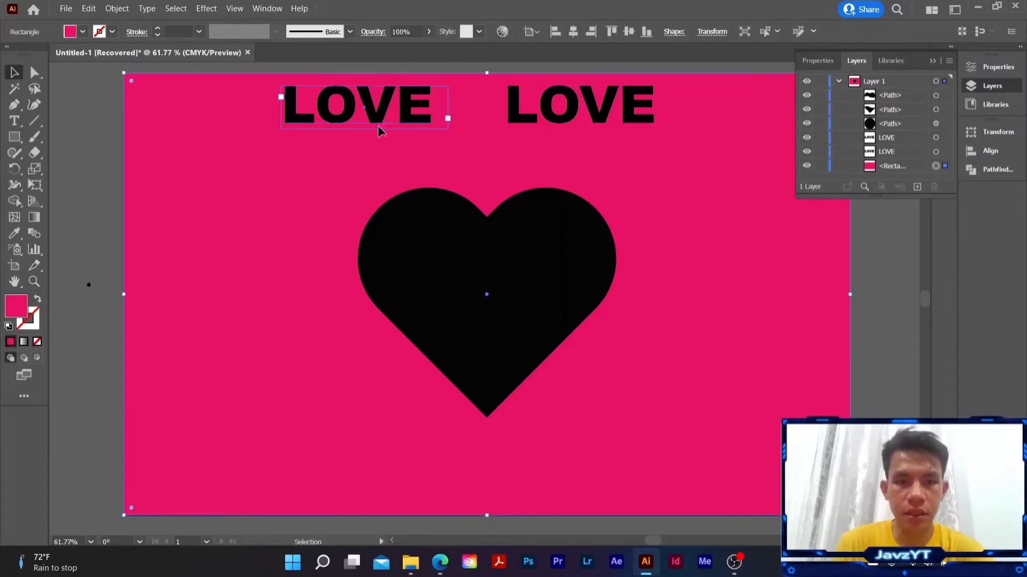
{"action": "left_click", "coordinate": [464, 258], "text": "shift"}
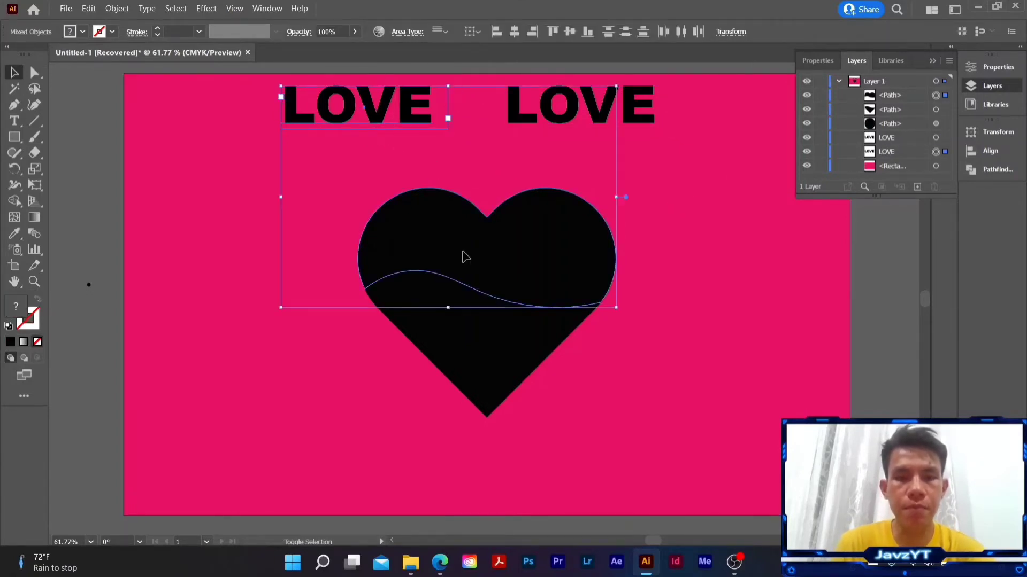
- Warp the left LOVE into the heart's upper piece via Envelope Distort > Make with Top Object, then select the other LOVE
{"action": "left_click", "coordinate": [117, 9]}
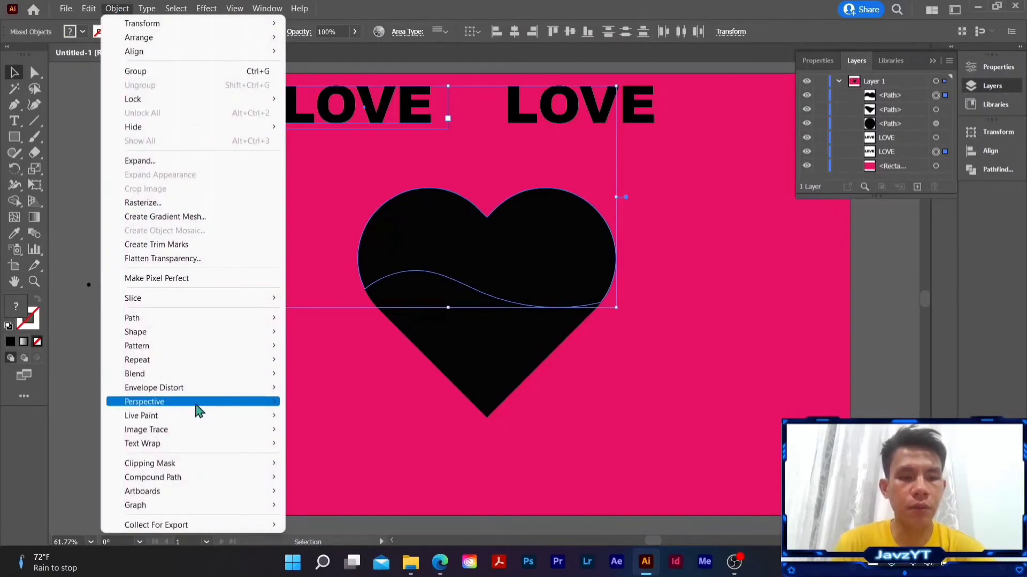
{"action": "mouse_move", "coordinate": [203, 390]}
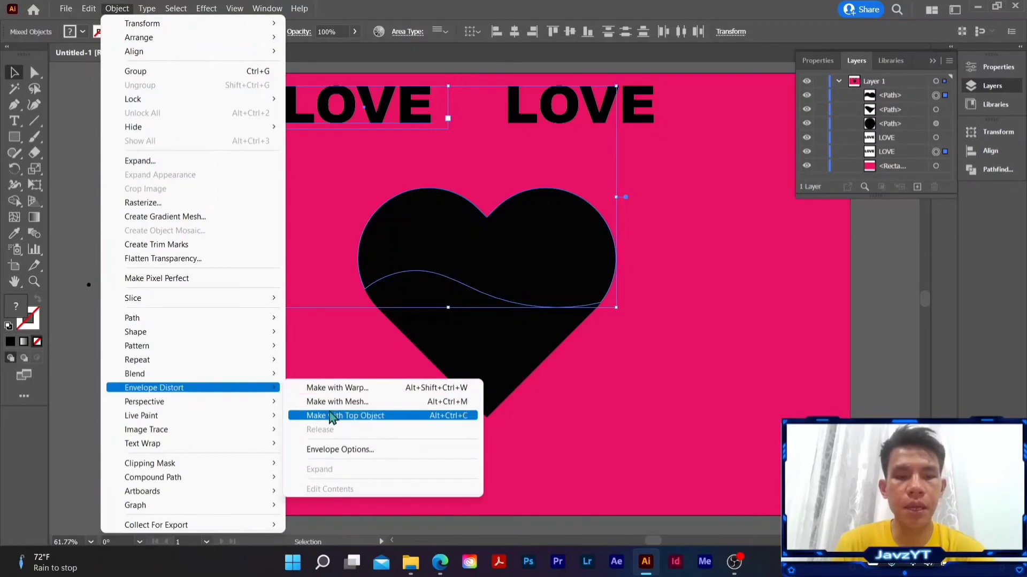
{"action": "left_click", "coordinate": [329, 415]}
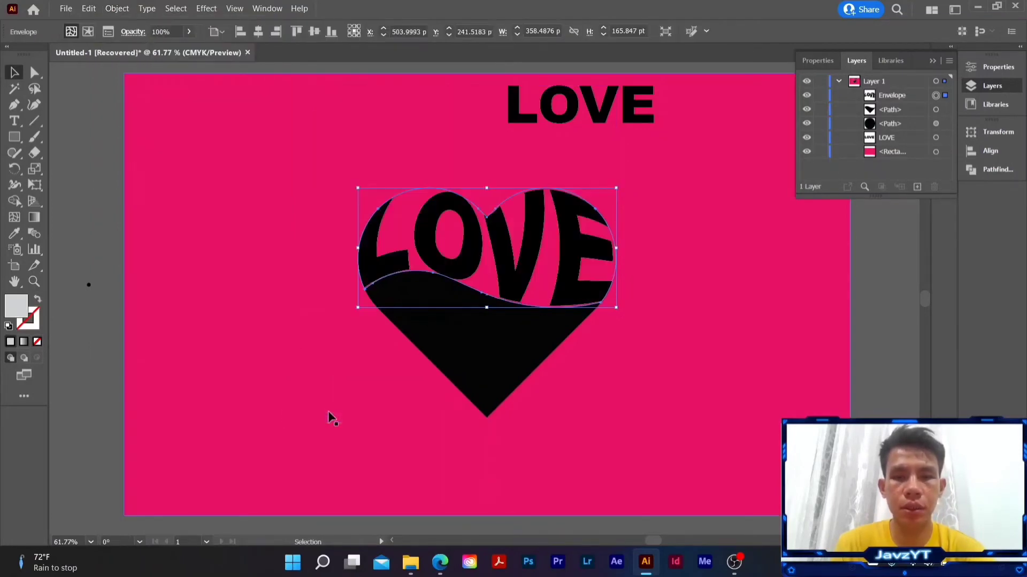
{"action": "left_click", "coordinate": [669, 393]}
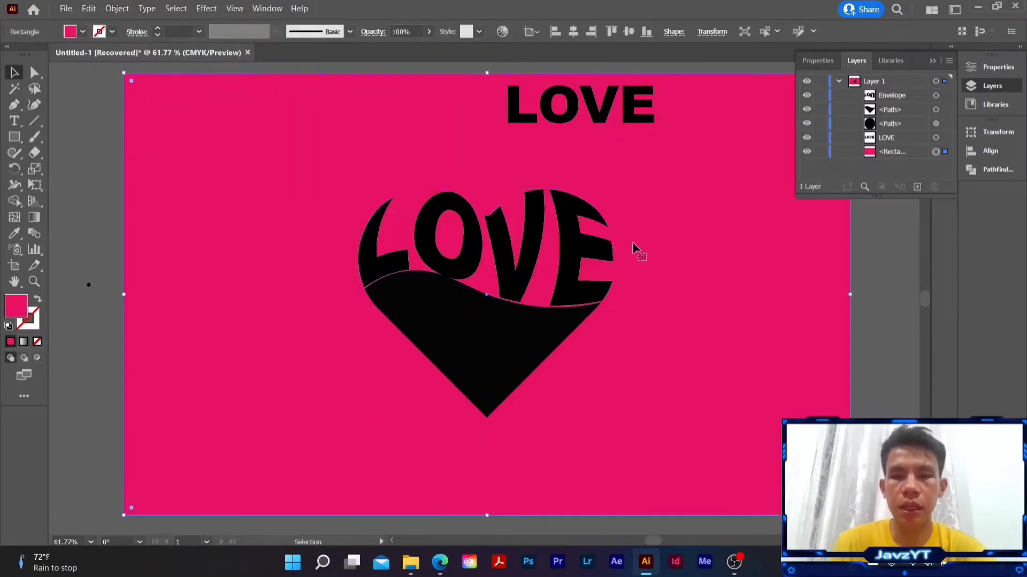
{"action": "left_click", "coordinate": [598, 120]}
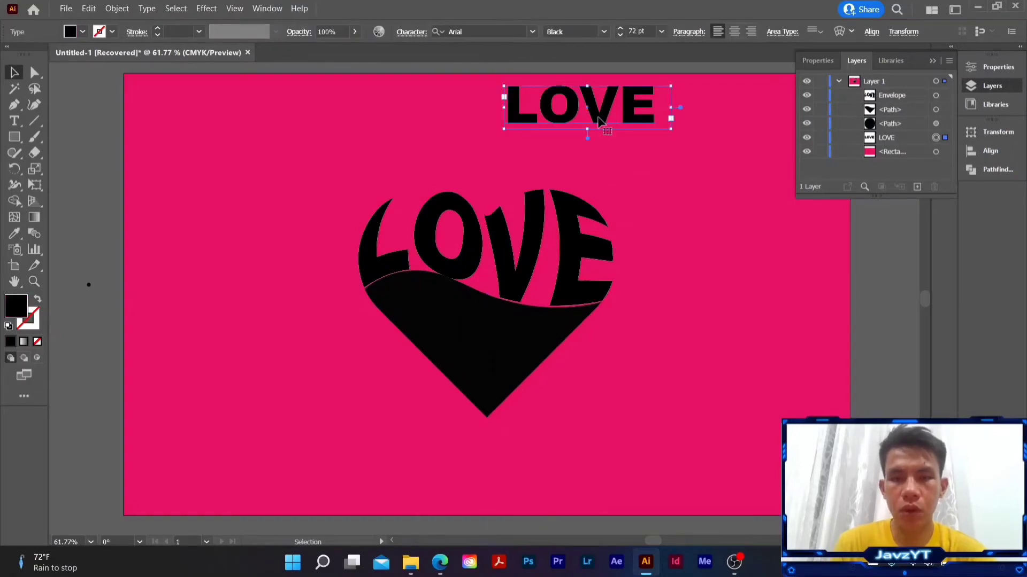
- Warp the second LOVE into the heart's lower pointed piece using Make with Top Object, then deselect
{"action": "left_click", "coordinate": [513, 331], "text": "shift"}
{"action": "left_click", "coordinate": [117, 8]}
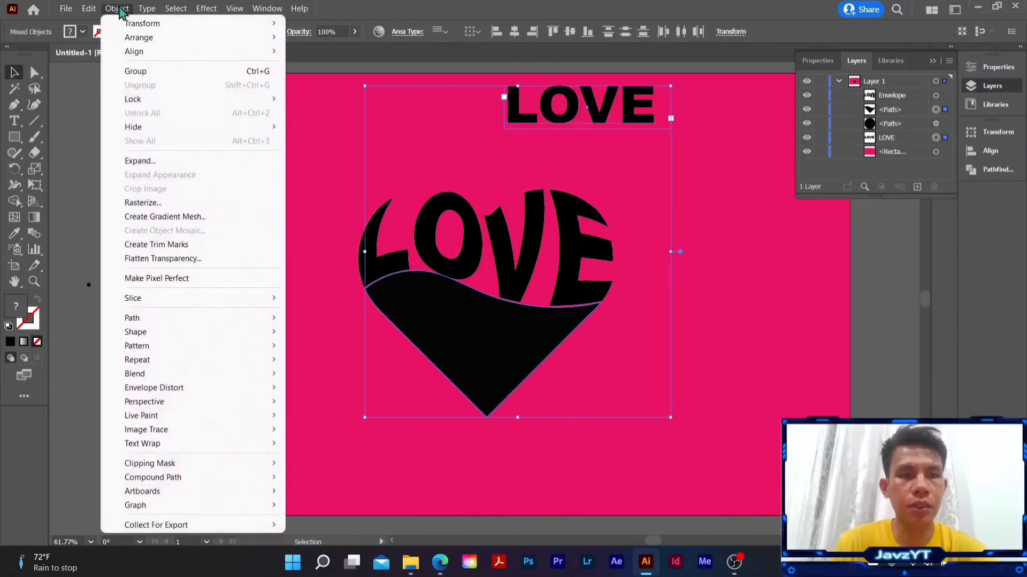
{"action": "mouse_move", "coordinate": [196, 390]}
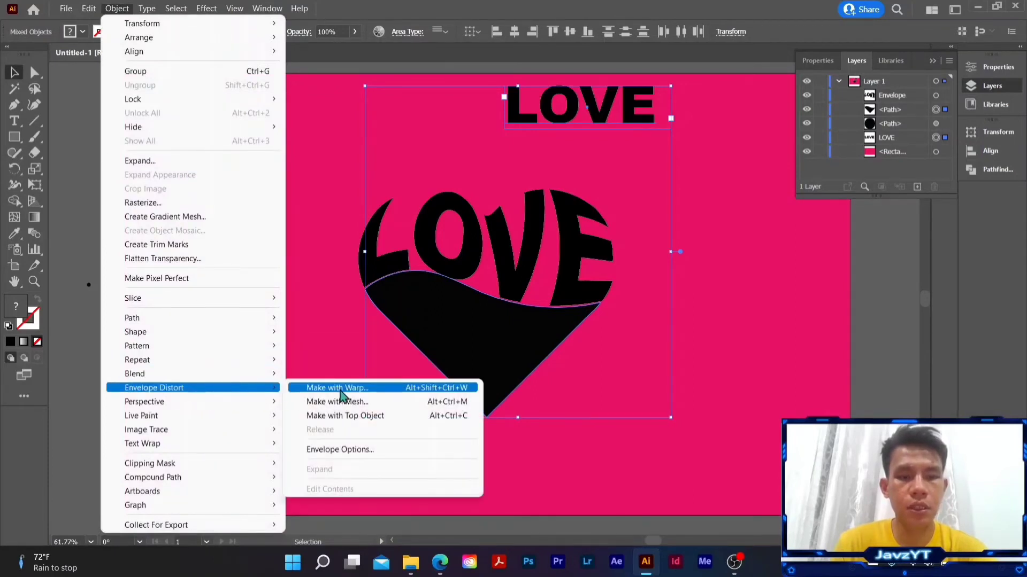
{"action": "left_click", "coordinate": [375, 422]}
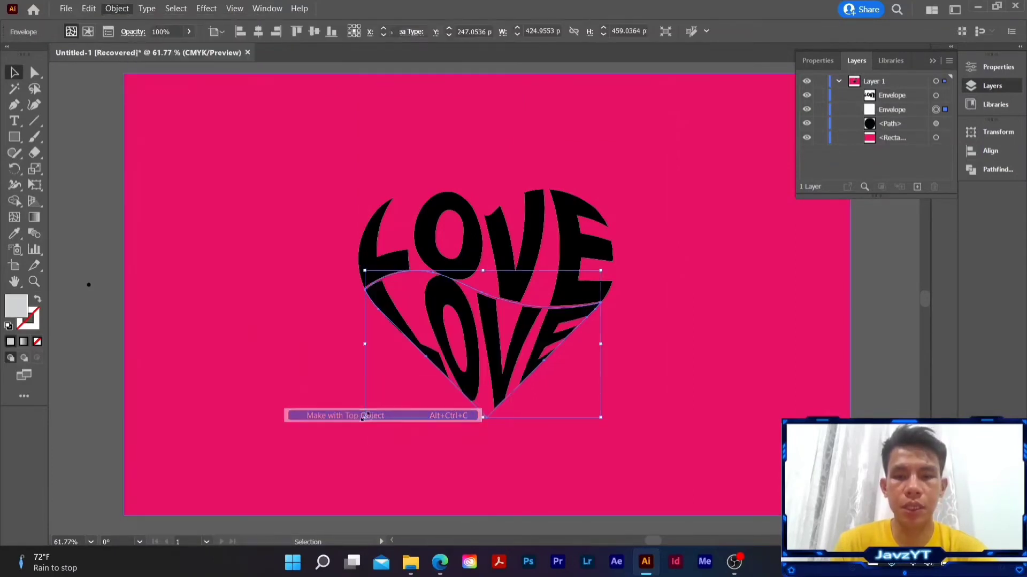
{"action": "left_click", "coordinate": [153, 251]}
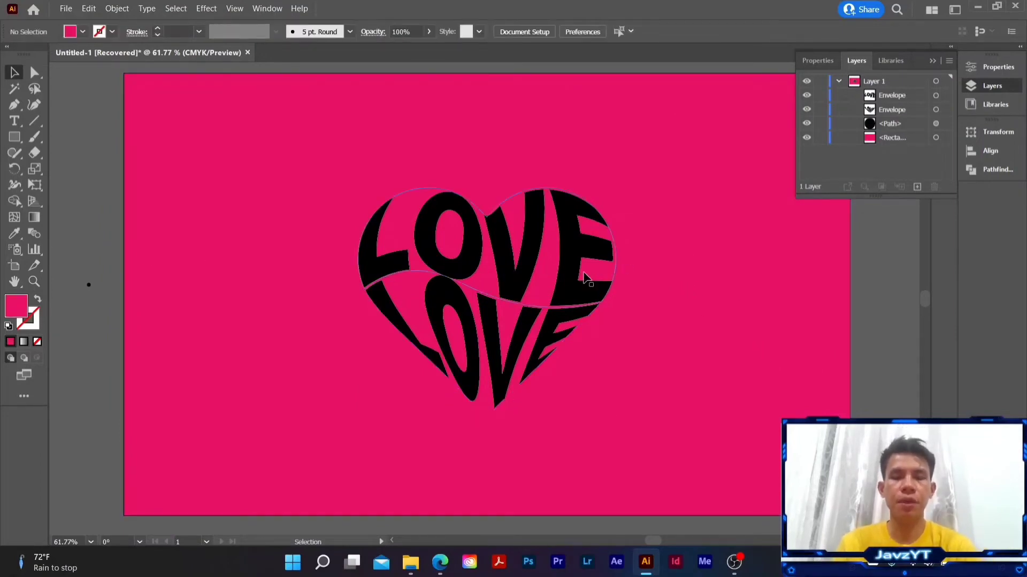
- Select both warped LOVE envelopes and group them with Ctrl+G
{"action": "key", "text": "shift"}
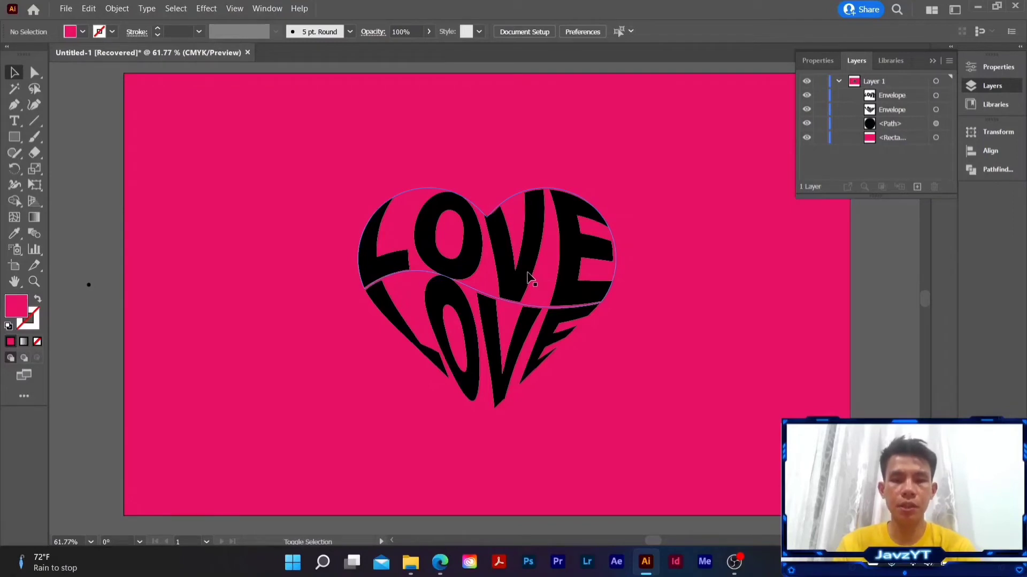
{"action": "left_click", "coordinate": [530, 277], "text": "shift"}
{"action": "left_click", "coordinate": [490, 342], "text": "shift"}
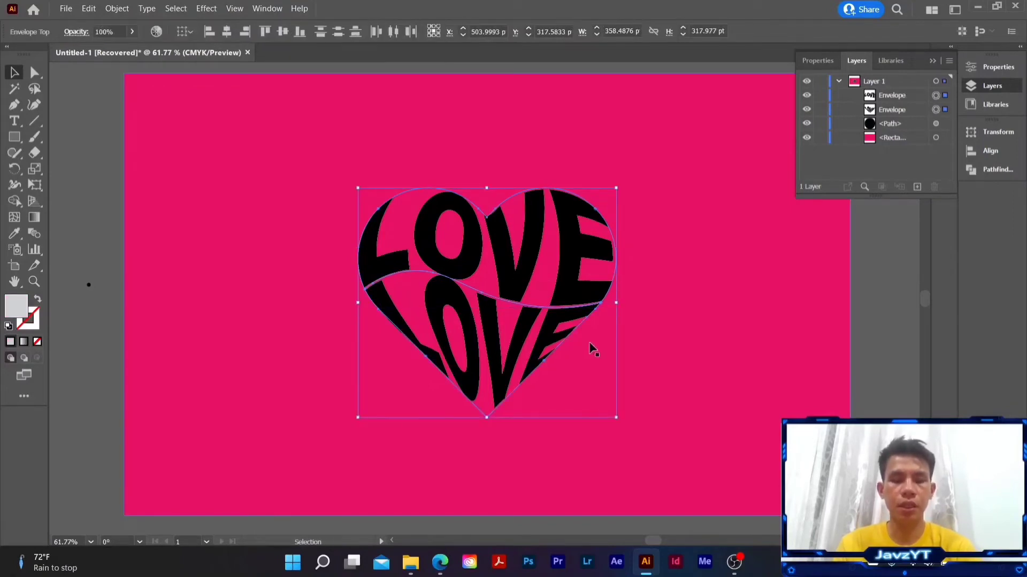
{"action": "key", "text": "ctrl"}
{"action": "key", "text": "ctrl+g"}
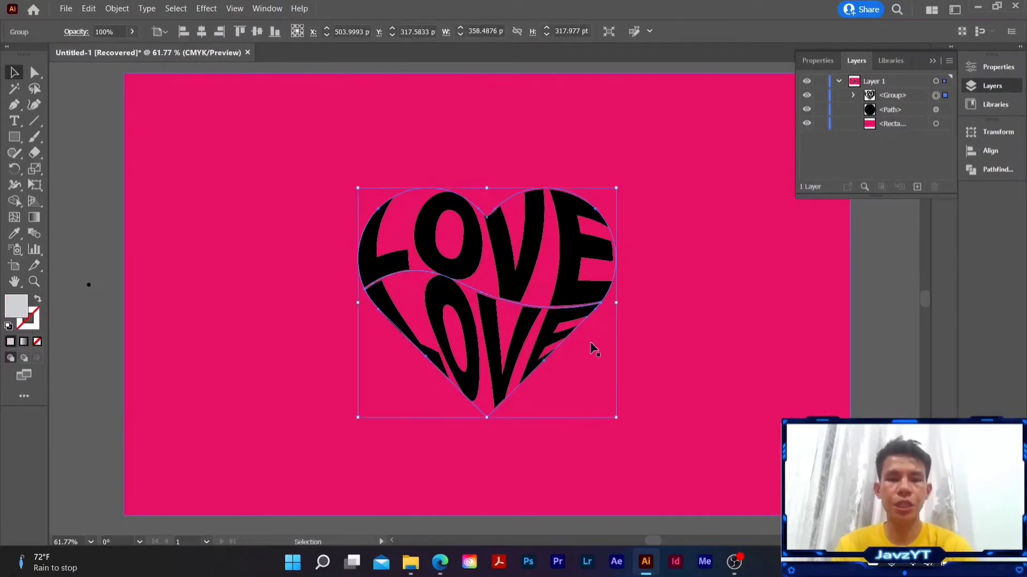
- Expand the grouped heart of LOVE words into plain filled paths
{"action": "left_click", "coordinate": [656, 239]}
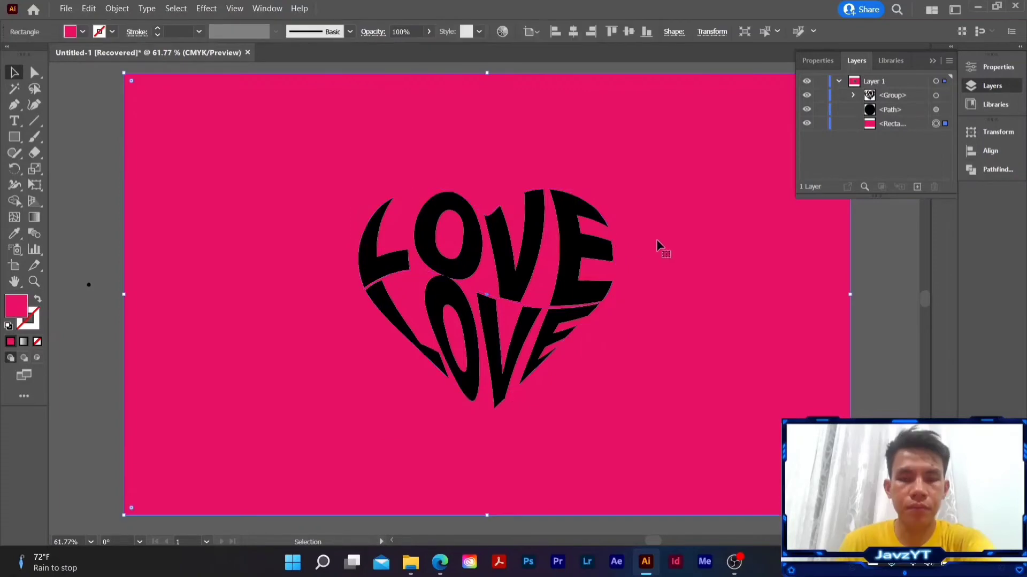
{"action": "left_click", "coordinate": [517, 256]}
{"action": "left_click", "coordinate": [117, 9]}
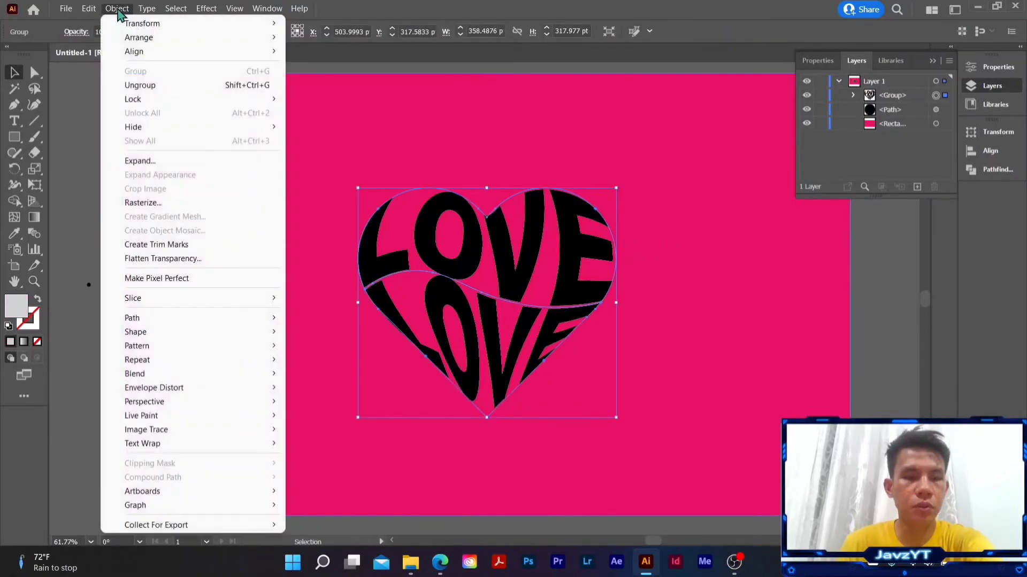
{"action": "left_click", "coordinate": [147, 165]}
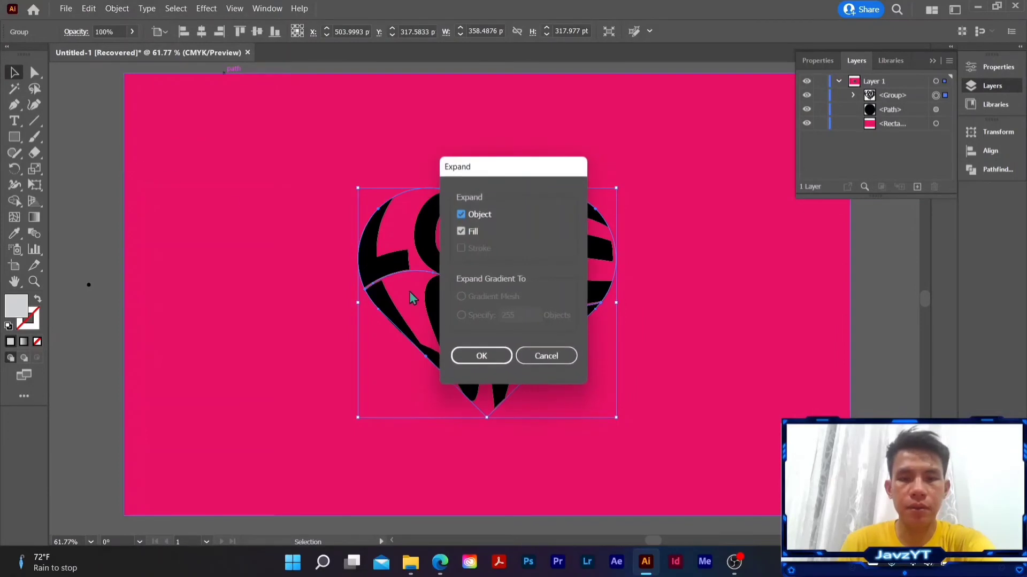
{"action": "left_click", "coordinate": [484, 357]}
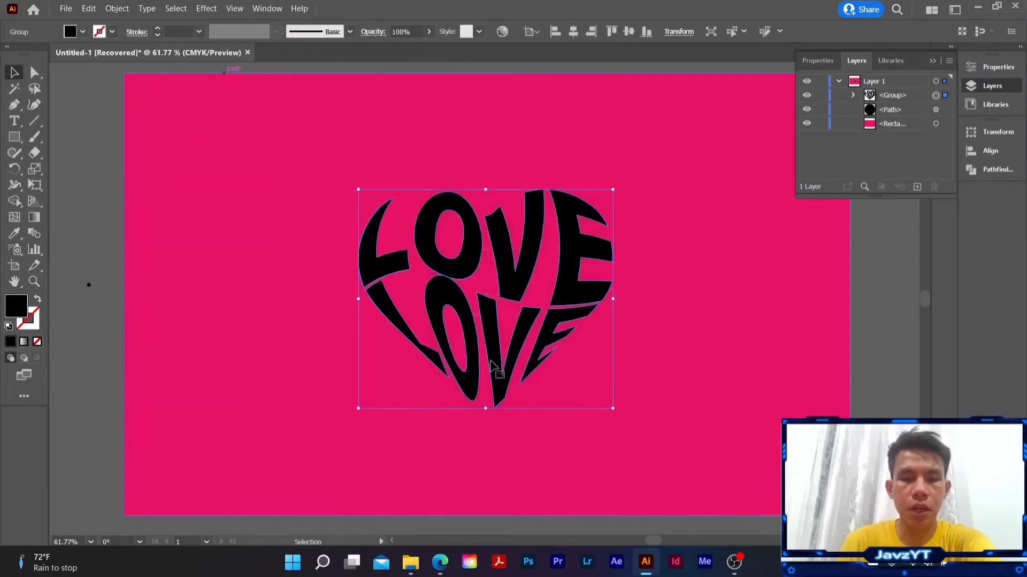
- Combine the LOVE heart lettering into one compound path
{"action": "left_click", "coordinate": [117, 9]}
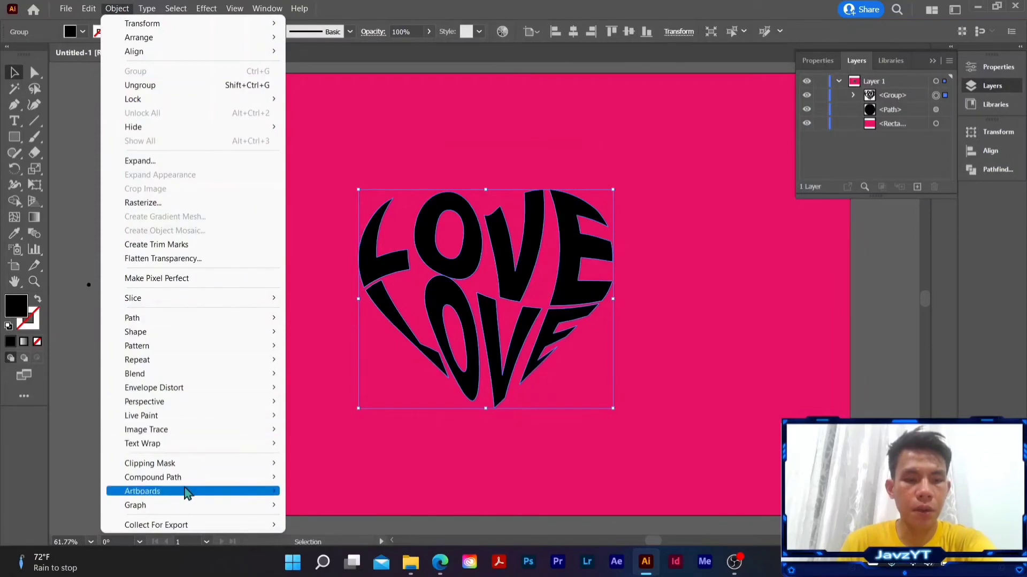
{"action": "mouse_move", "coordinate": [191, 480]}
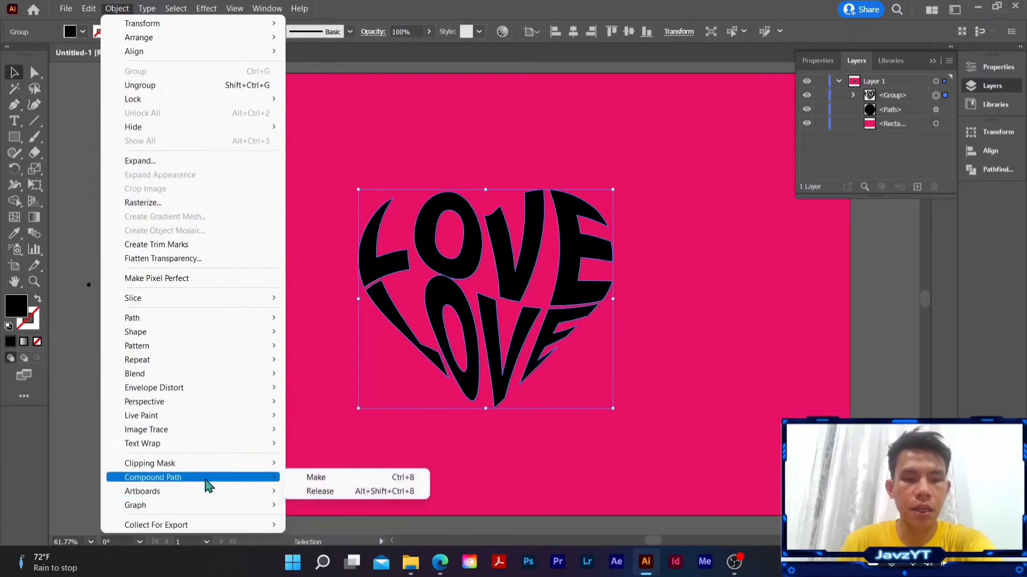
{"action": "left_click", "coordinate": [311, 479]}
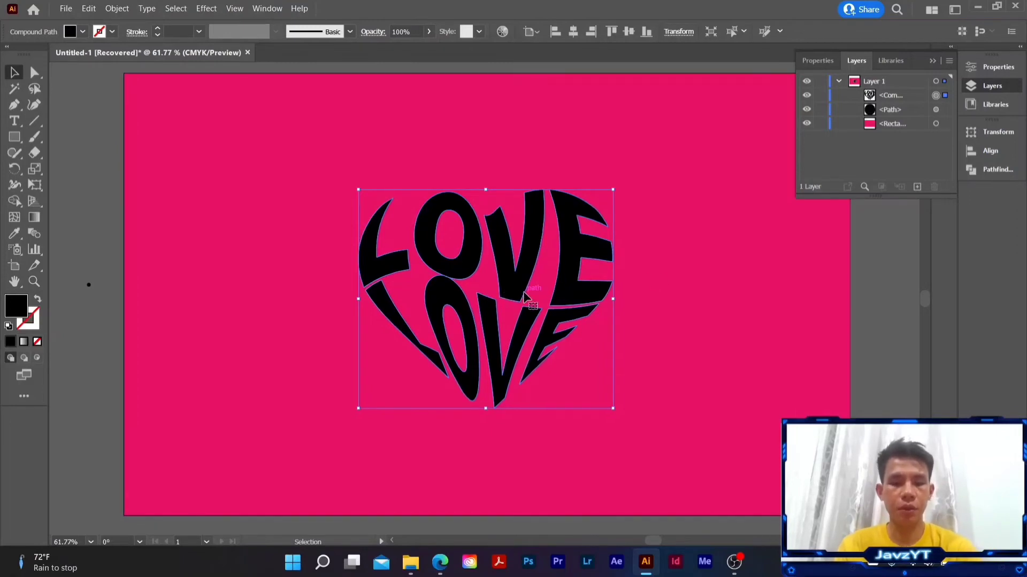
- Copy the compound lettering and paste a duplicate in front with Ctrl+C, Ctrl+F
{"action": "key", "text": "a"}
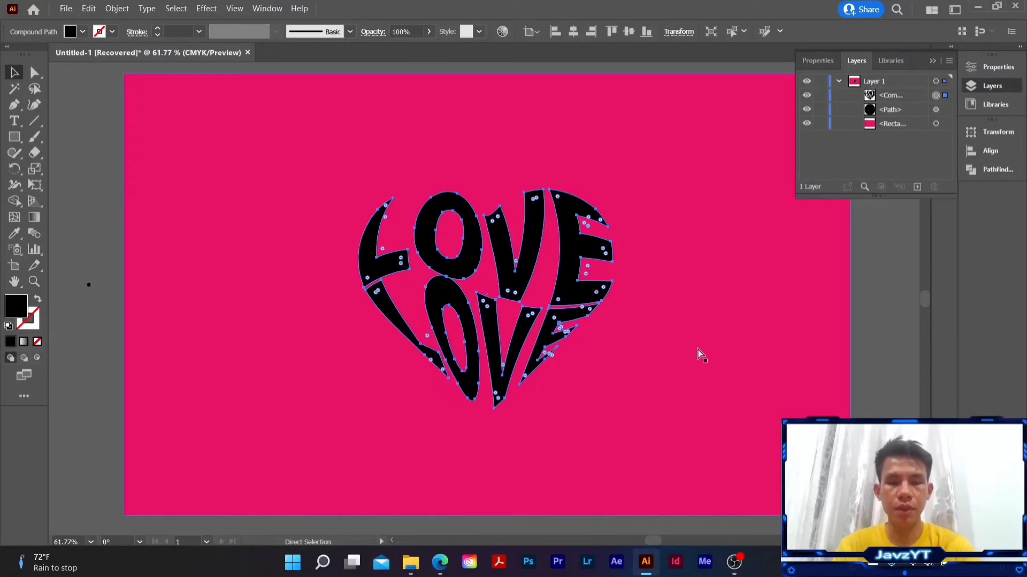
{"action": "key", "text": "v"}
{"action": "key", "text": "a"}
{"action": "key", "text": "v"}
{"action": "key", "text": "ctrl+c"}
{"action": "key", "text": "ctrl+f"}
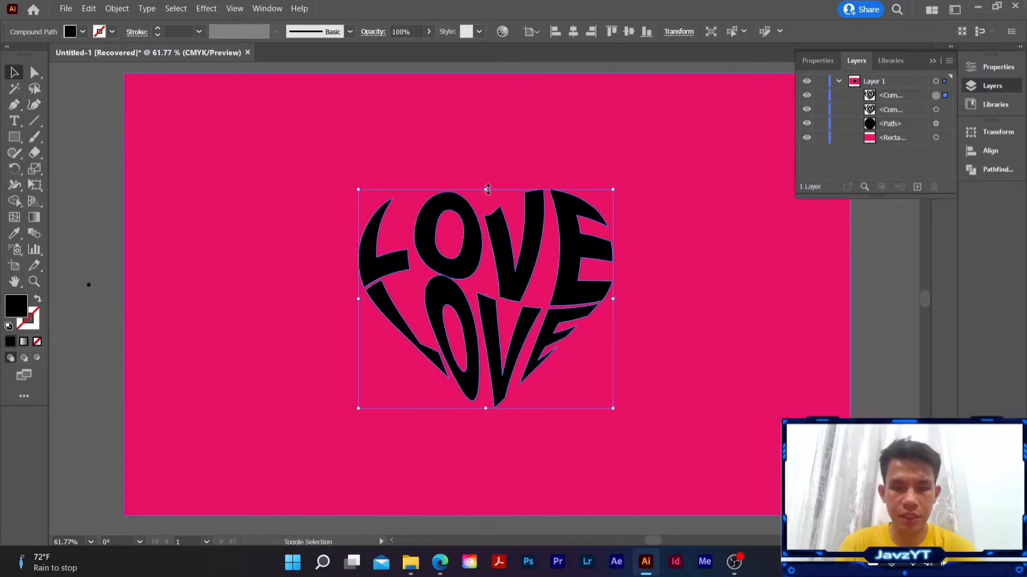
- Shrink the duplicate LOVE heart and move it into the centre of the large lettering
{"action": "left_click_drag", "start_coordinate": [487, 189], "coordinate": [486, 343]}
{"action": "left_click_drag", "start_coordinate": [489, 357], "coordinate": [486, 362]}
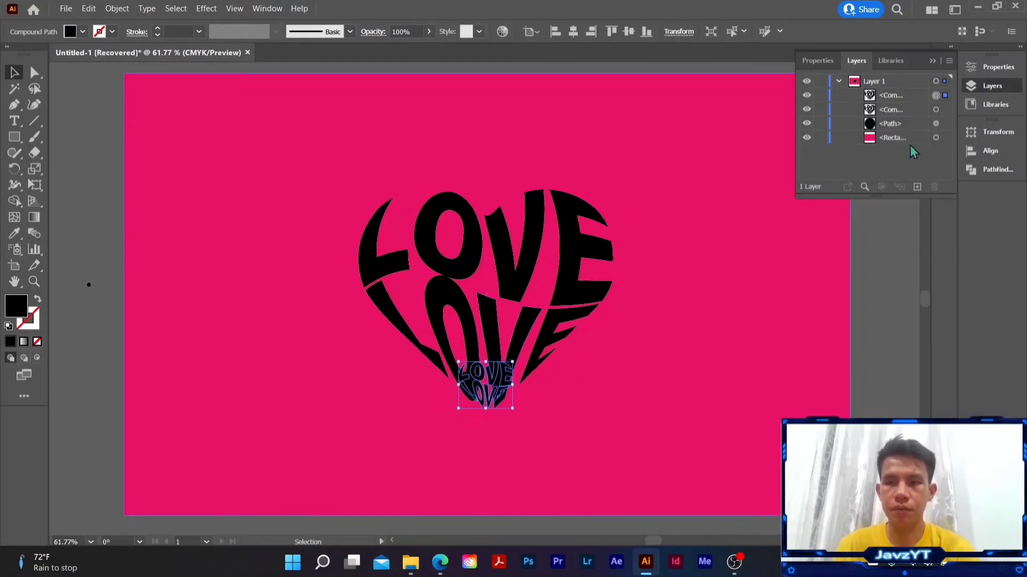
{"action": "left_click", "coordinate": [902, 97]}
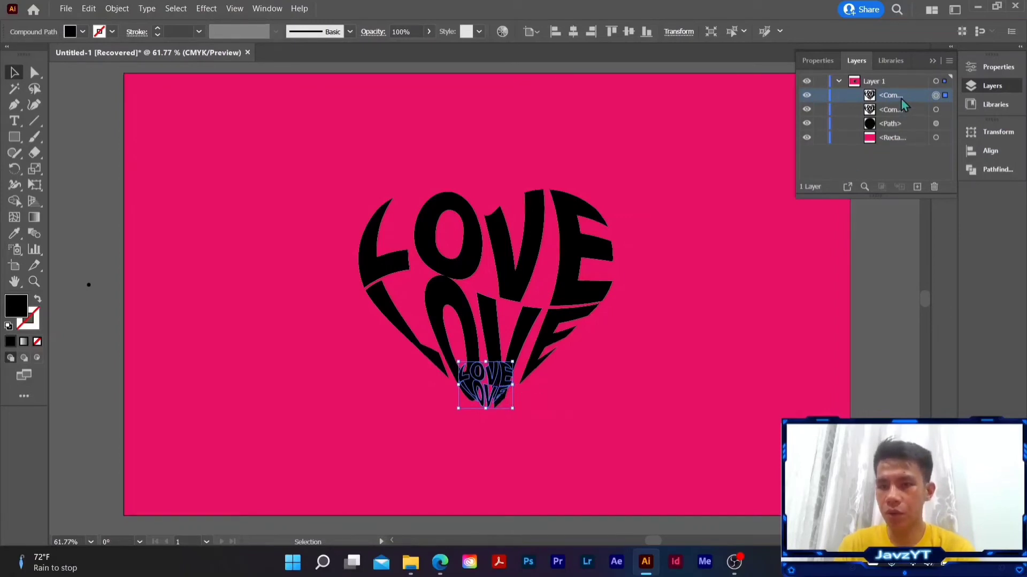
{"action": "left_click_drag", "start_coordinate": [900, 98], "coordinate": [902, 119]}
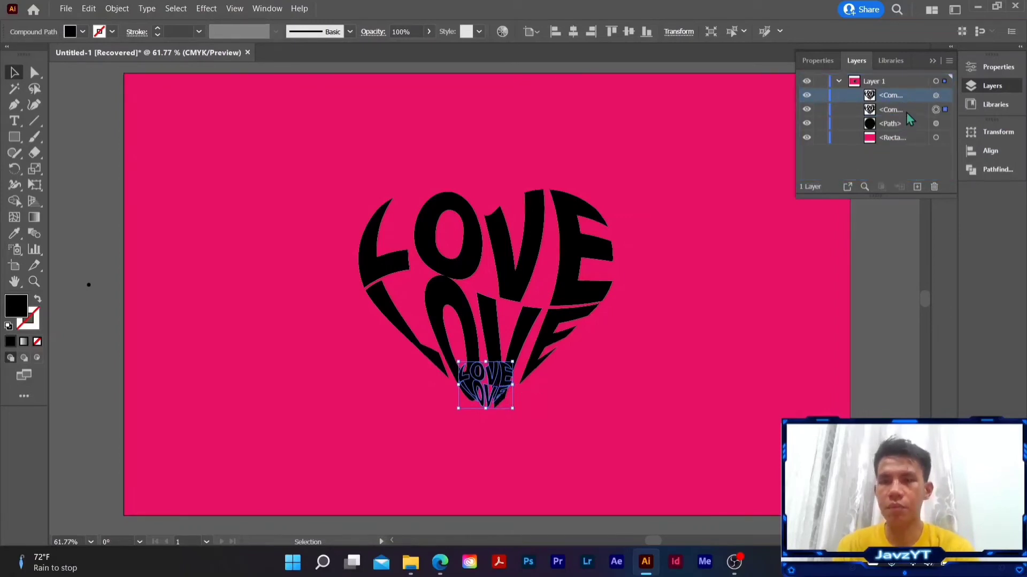
{"action": "left_click_drag", "start_coordinate": [493, 372], "coordinate": [486, 313]}
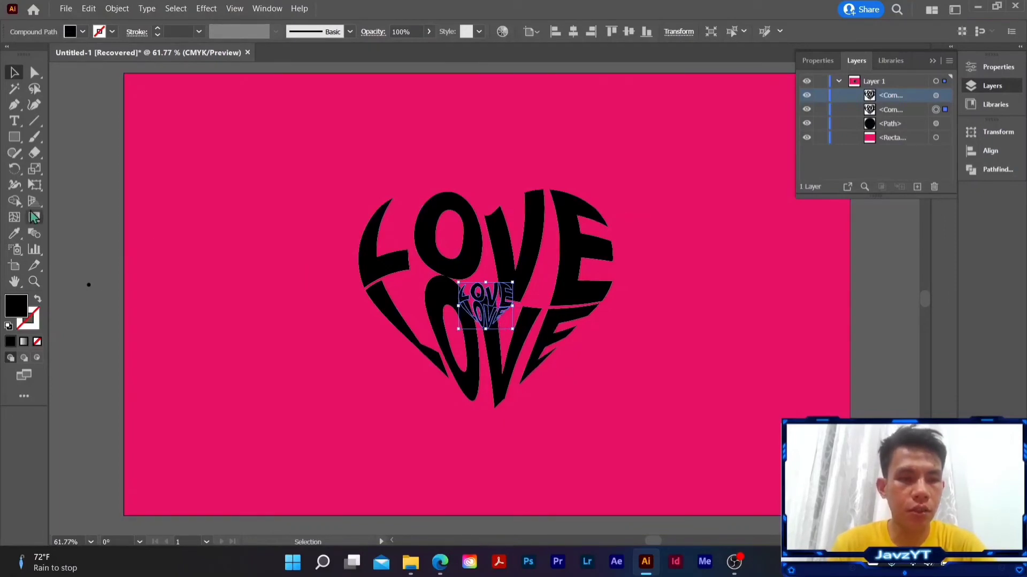
- Sample the background's hot pink onto the small LOVE copy with the Eyedropper
{"action": "left_click", "coordinate": [14, 233]}
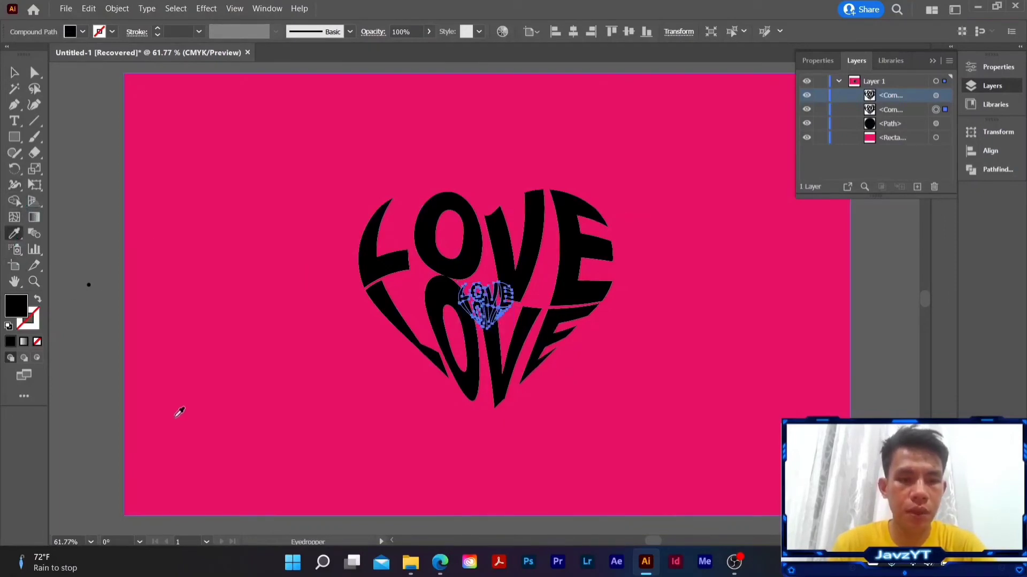
{"action": "left_click", "coordinate": [161, 429]}
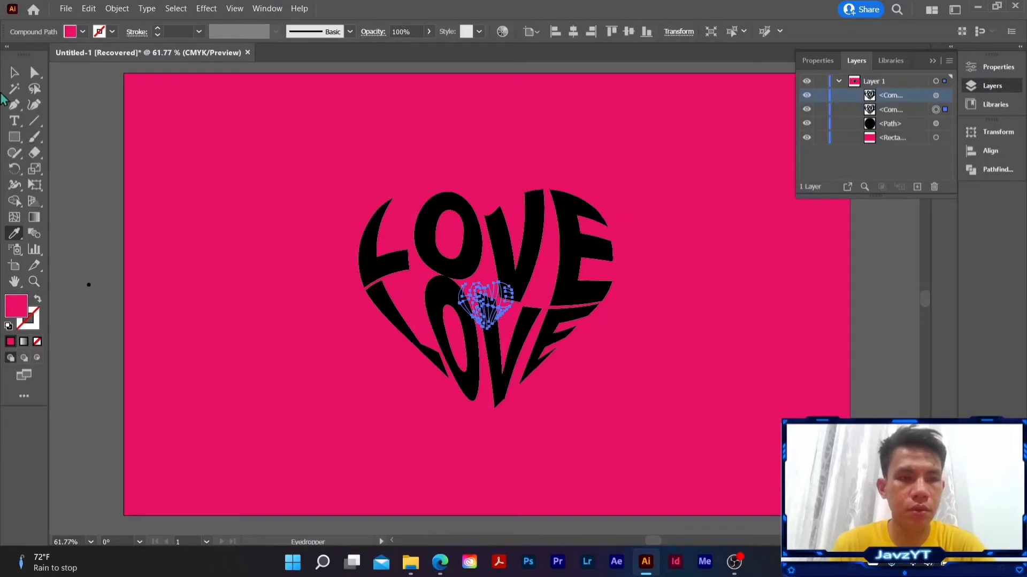
{"action": "left_click", "coordinate": [14, 72]}
- Select both the large black LOVE heart and the small pink copy
{"action": "left_click", "coordinate": [527, 286]}
{"action": "left_click", "coordinate": [524, 289]}
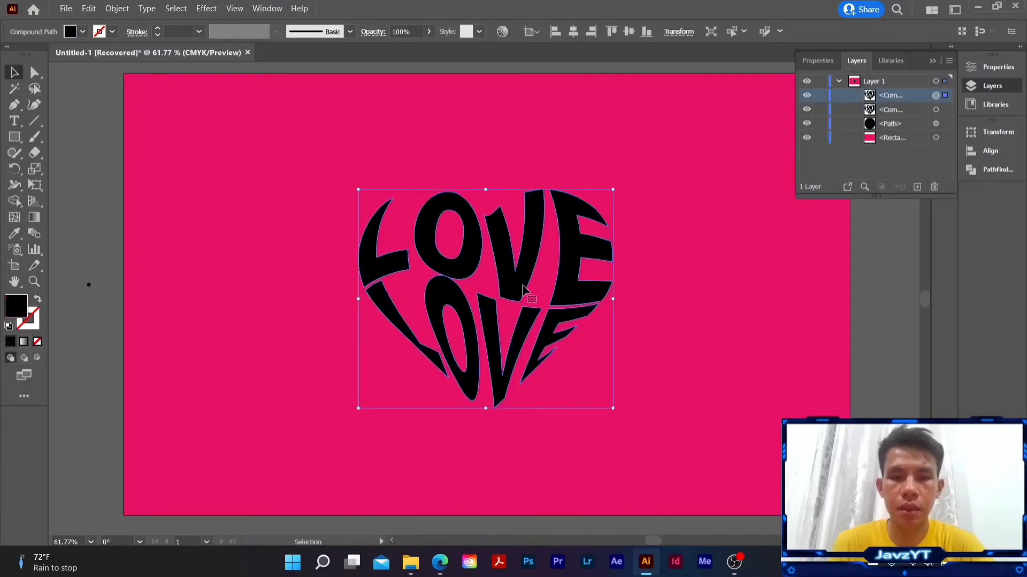
{"action": "left_click", "coordinate": [493, 290], "text": "shift"}
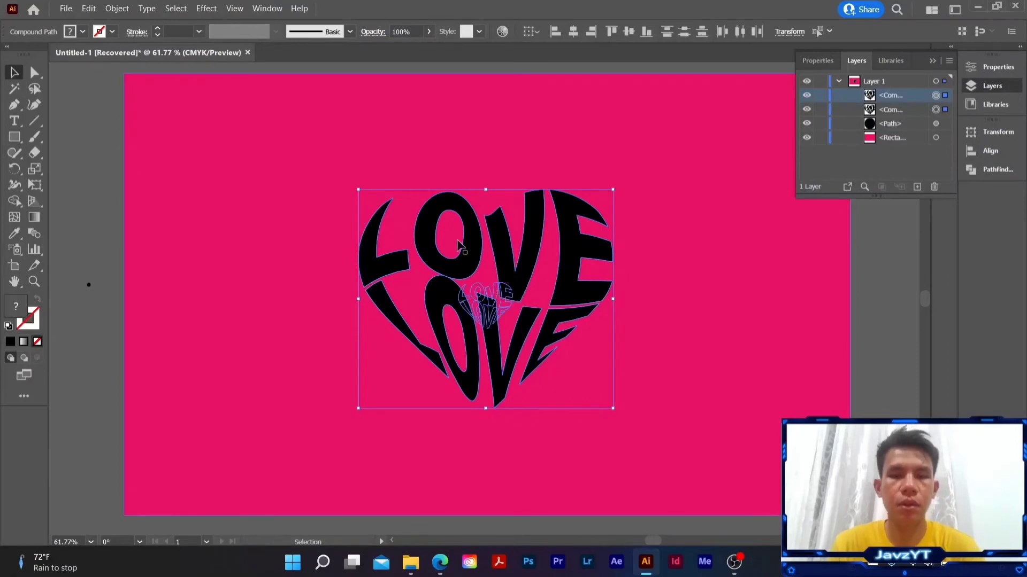
- Blend the large black LOVE heart with the small pink copy via Object > Blend > Make
{"action": "left_click", "coordinate": [115, 8]}
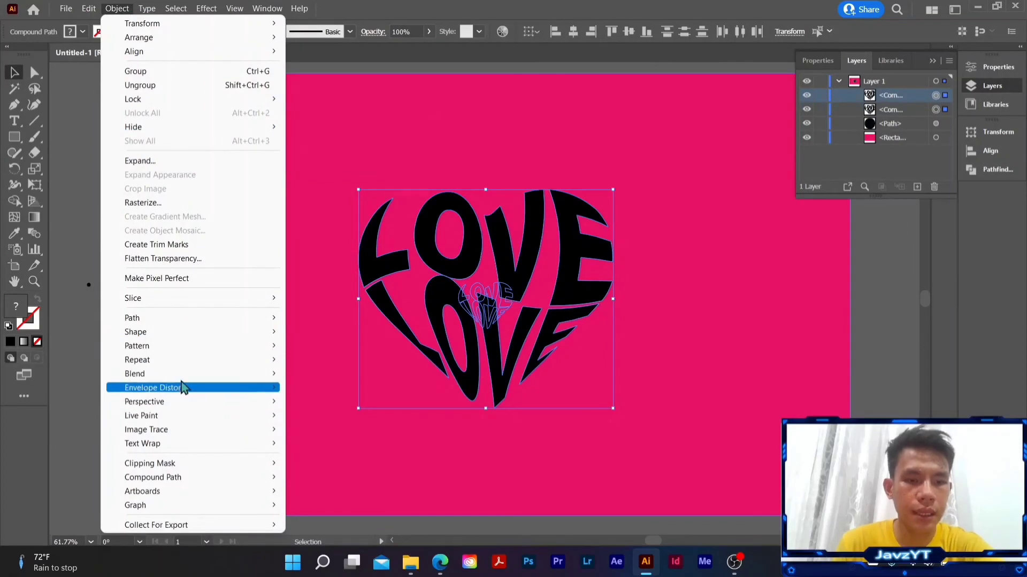
{"action": "mouse_move", "coordinate": [183, 377]}
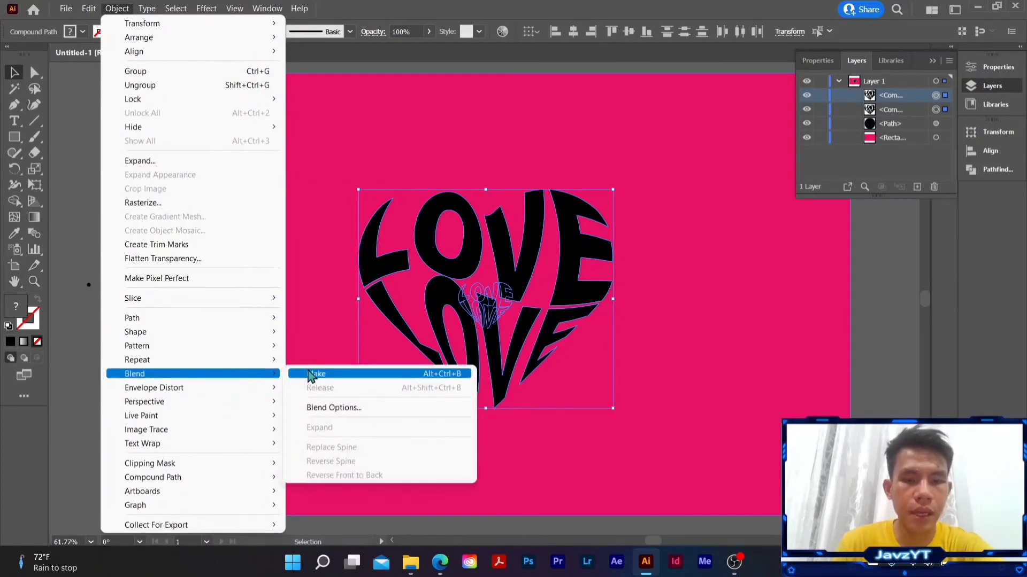
{"action": "left_click", "coordinate": [312, 374]}
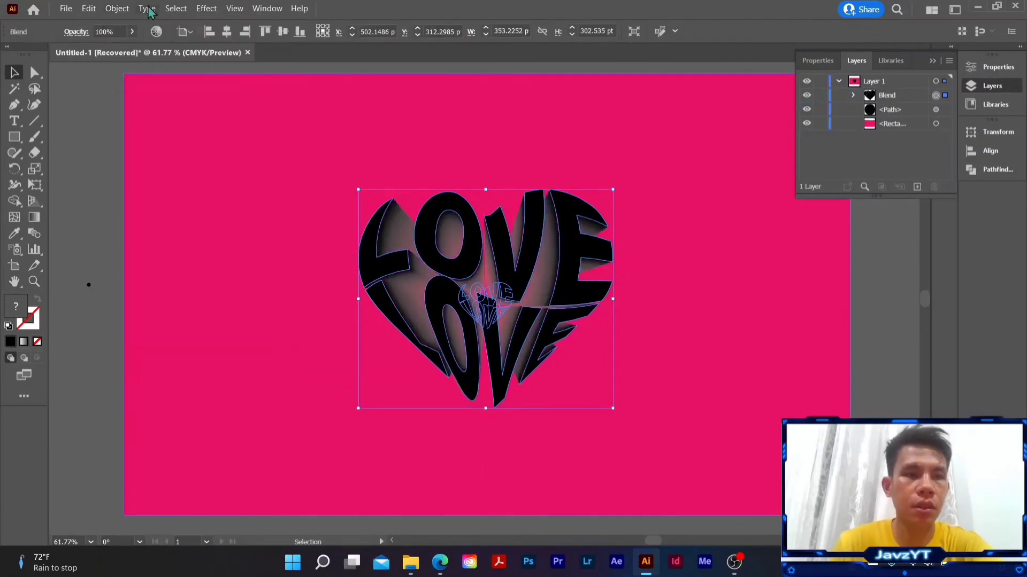
- Set the blend spacing to Specified Steps with 100 steps
{"action": "left_click", "coordinate": [117, 8]}
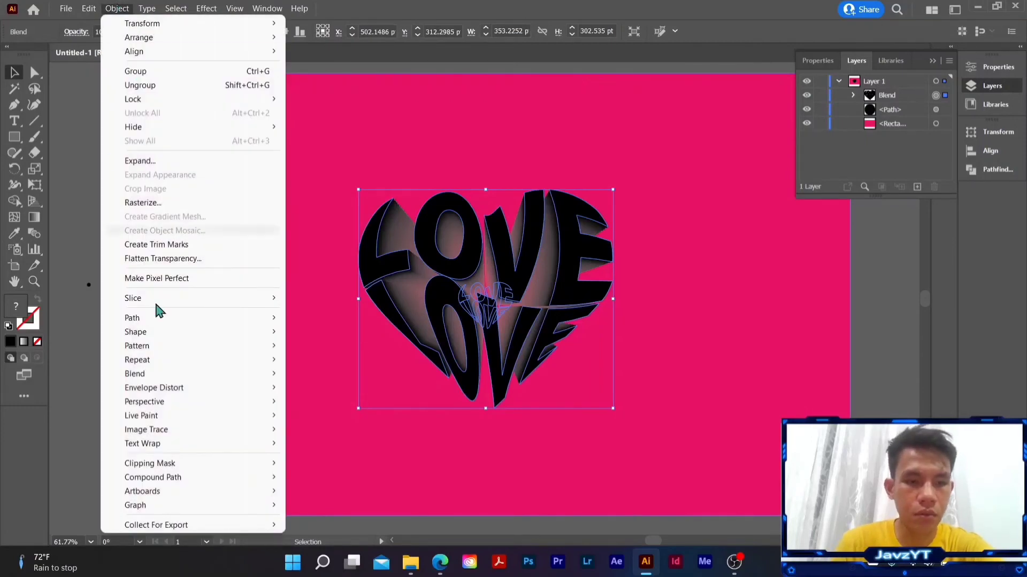
{"action": "mouse_move", "coordinate": [194, 374]}
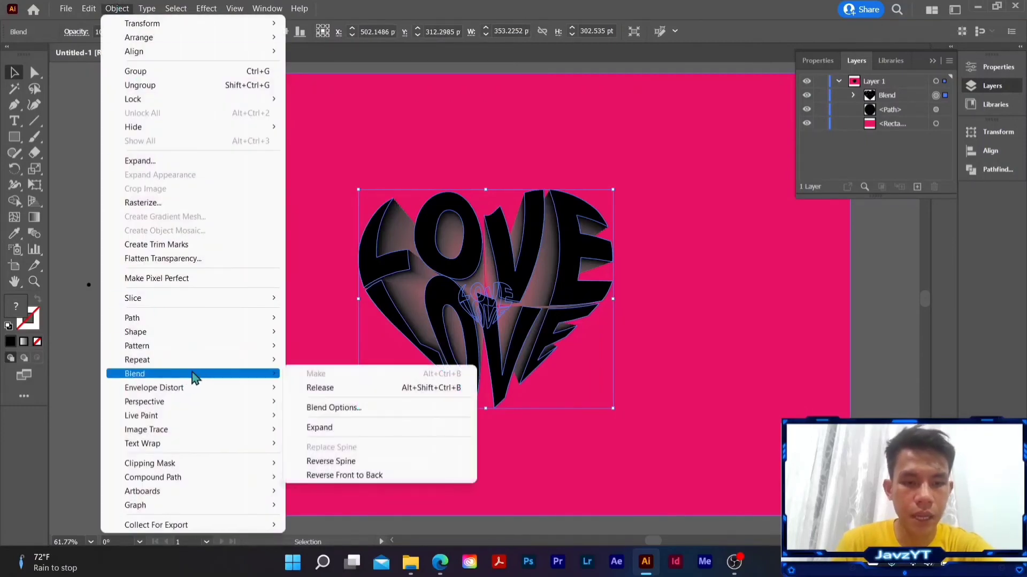
{"action": "left_click", "coordinate": [344, 408]}
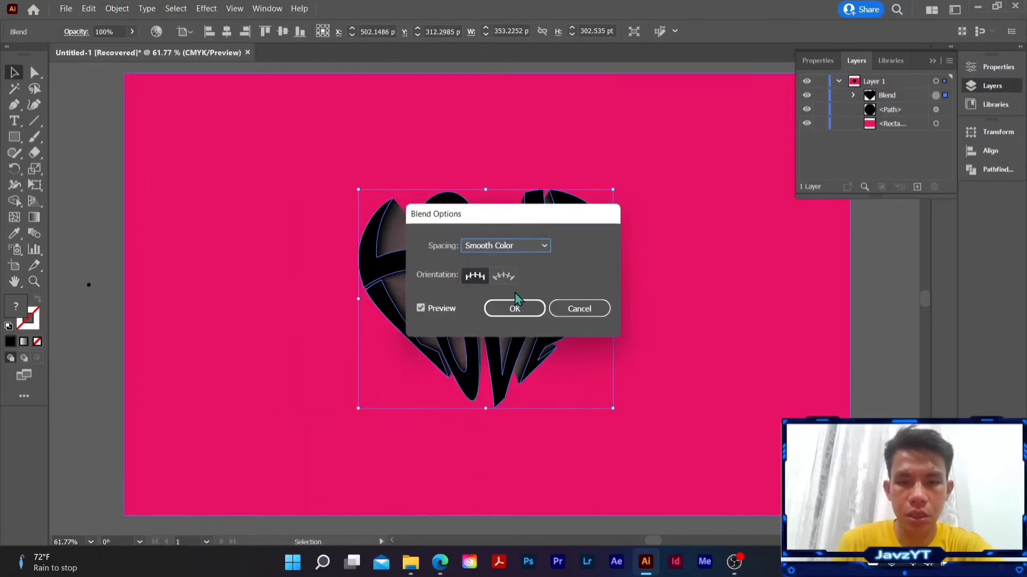
{"action": "left_click", "coordinate": [519, 246]}
{"action": "left_click", "coordinate": [516, 275]}
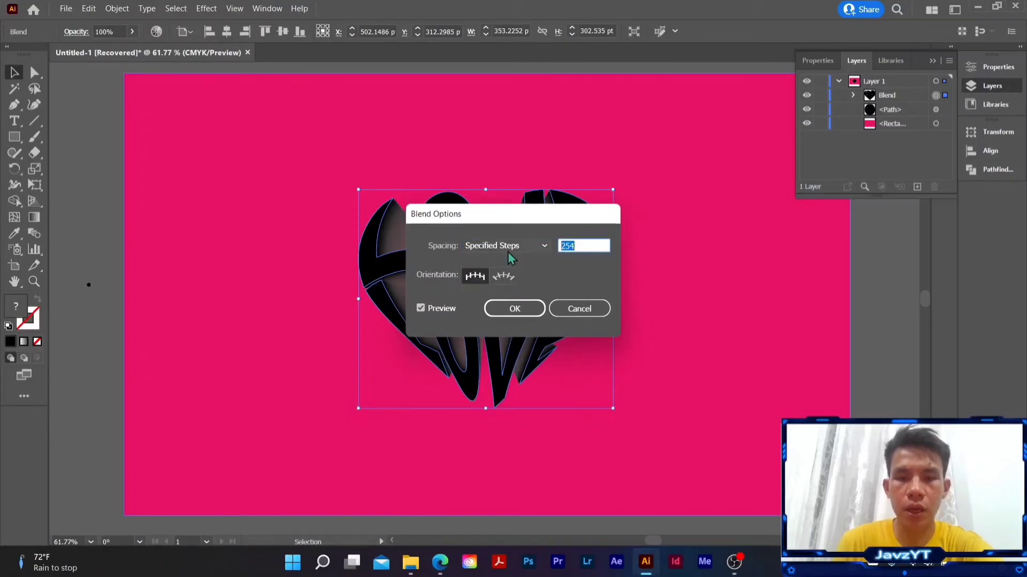
{"action": "type", "text": "100"}
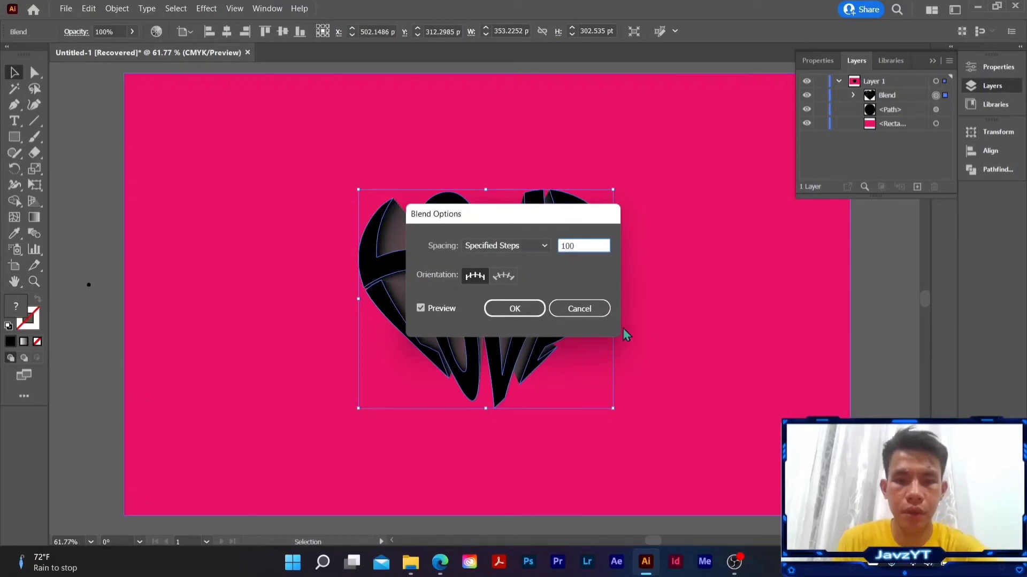
{"action": "left_click", "coordinate": [530, 311]}
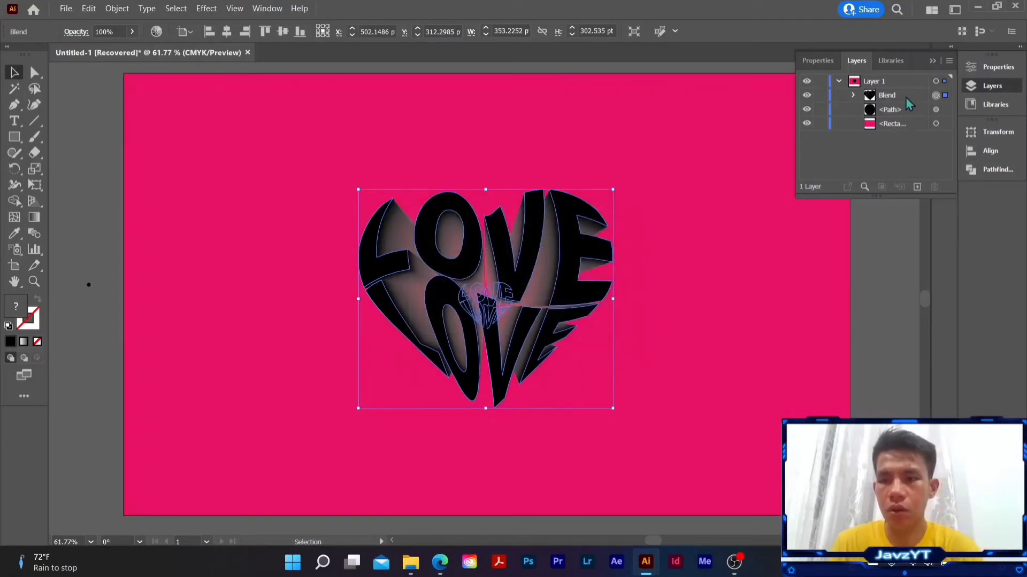
- Duplicate the blend's first LOVE shape in front and drag the copy above the Blend group
{"action": "left_click", "coordinate": [853, 95]}
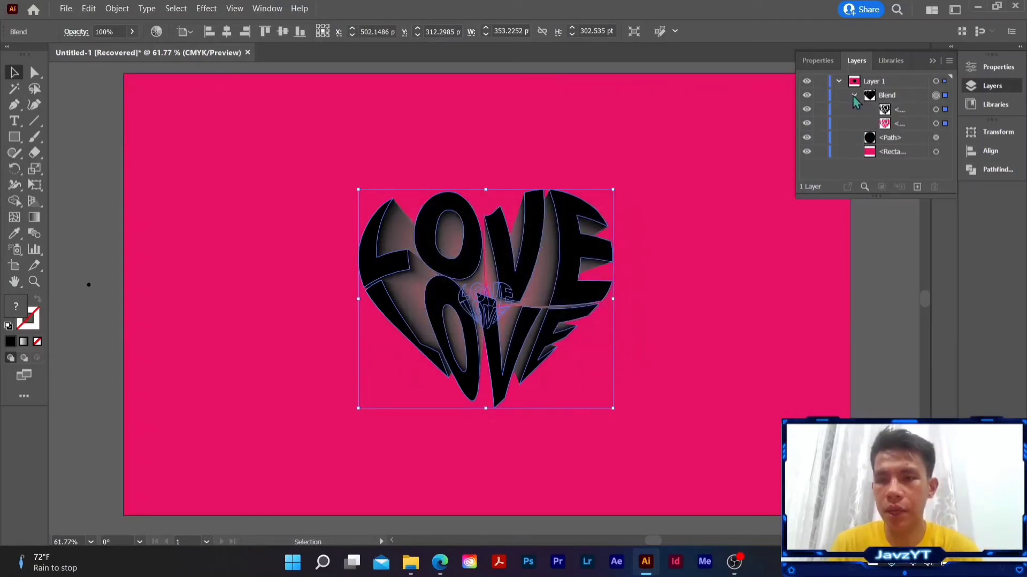
{"action": "left_click", "coordinate": [936, 109]}
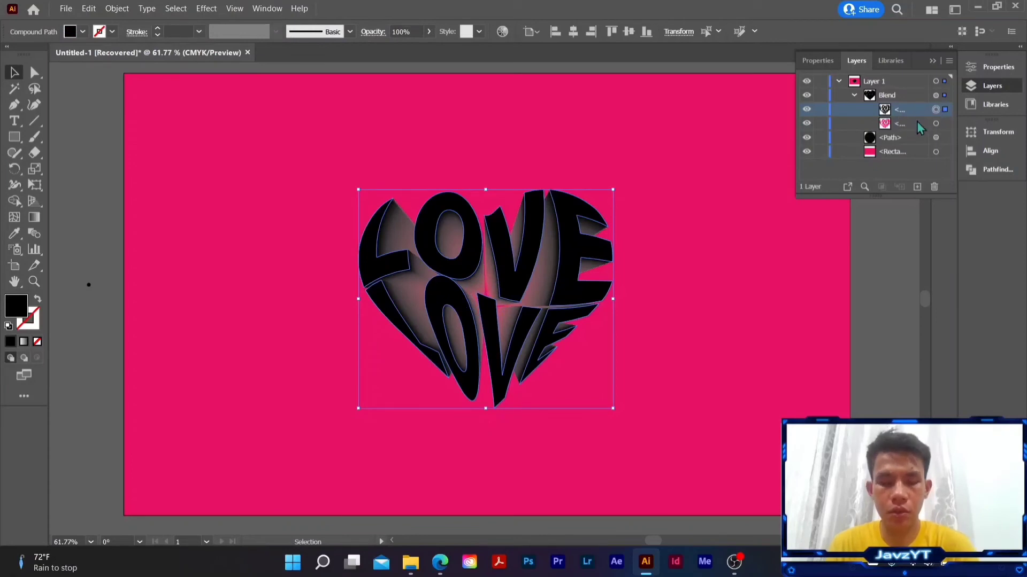
{"action": "key", "text": "ctrl+c"}
{"action": "key", "text": "ctrl+f"}
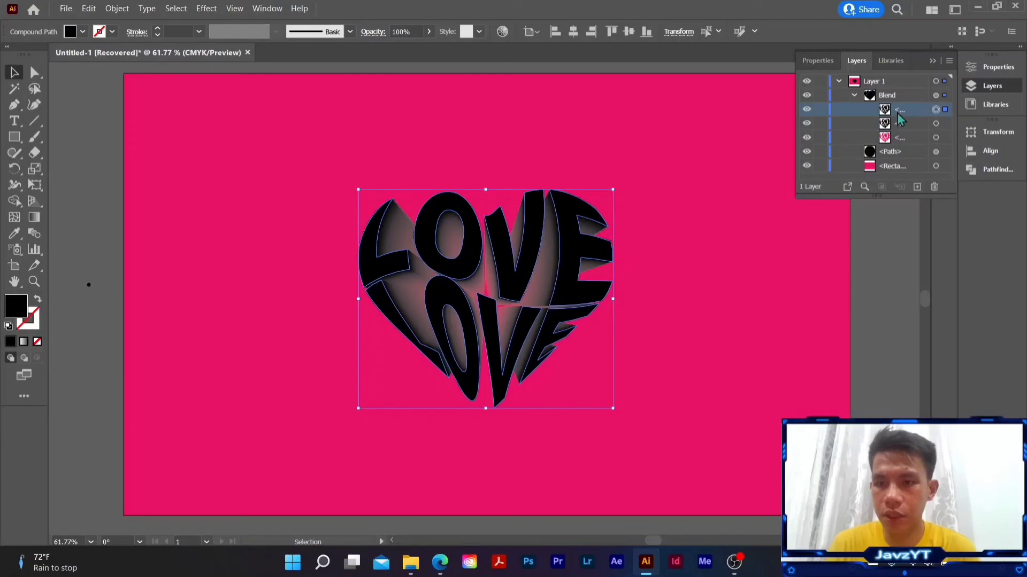
{"action": "left_click", "coordinate": [897, 96]}
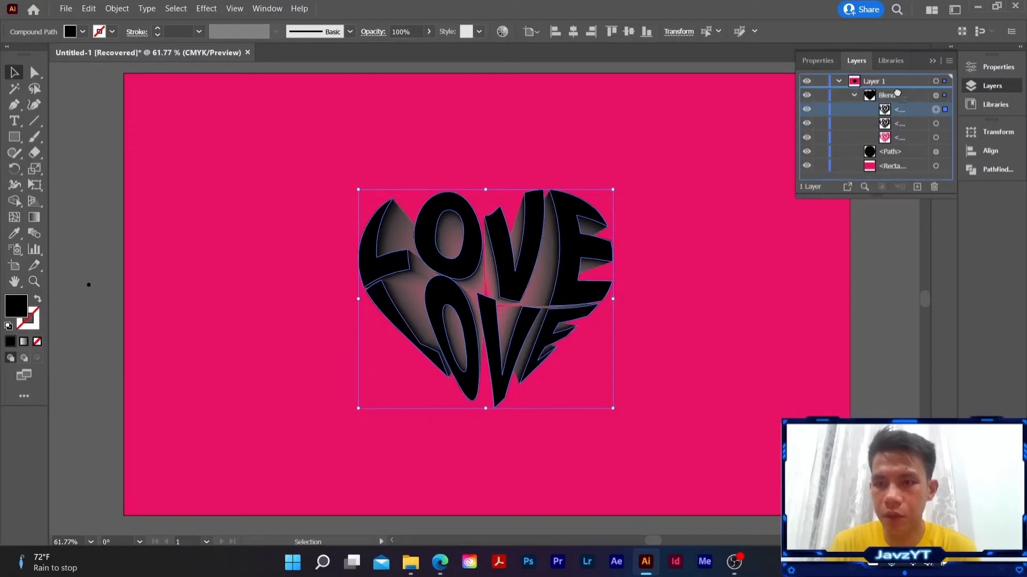
{"action": "left_click_drag", "start_coordinate": [899, 110], "coordinate": [896, 89]}
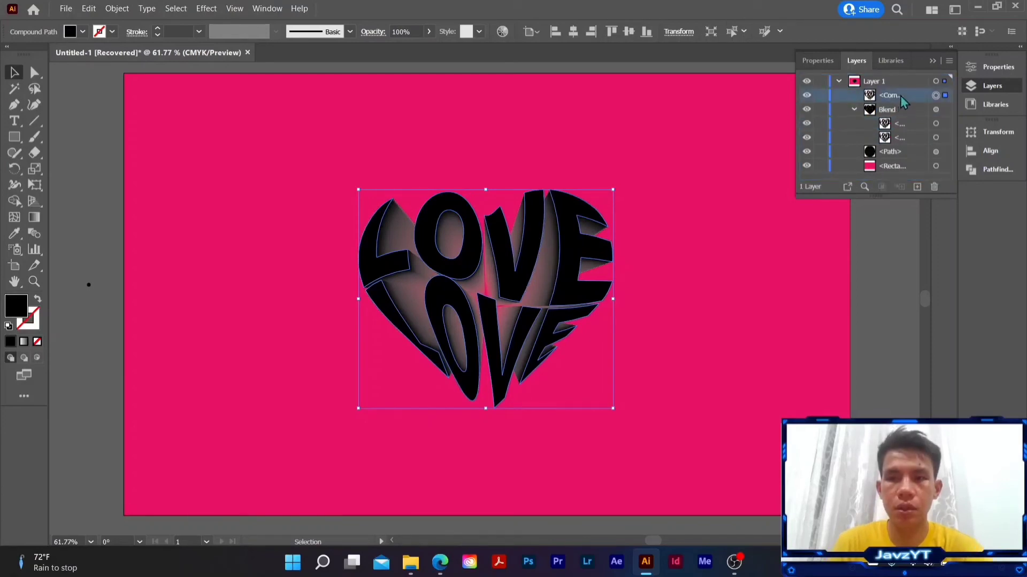
- Fill the top LOVE heart with a near-white colour from the Color Picker
{"action": "double_click", "coordinate": [17, 316]}
{"action": "left_click_drag", "start_coordinate": [614, 249], "coordinate": [591, 235]}
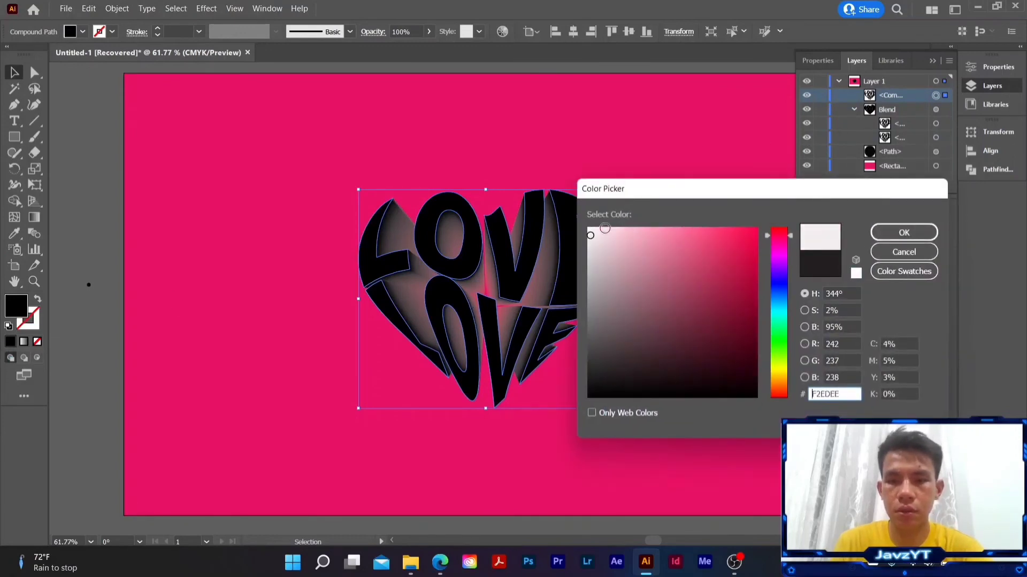
{"action": "left_click", "coordinate": [890, 230]}
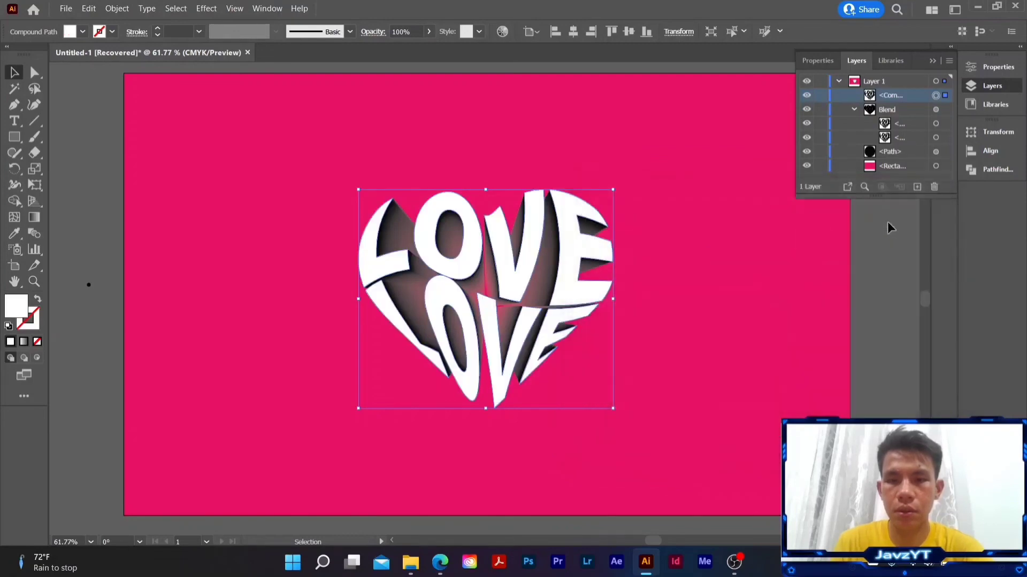
- Fill the large LOVE shape inside the blend with bright red F70012
{"action": "left_click", "coordinate": [898, 124]}
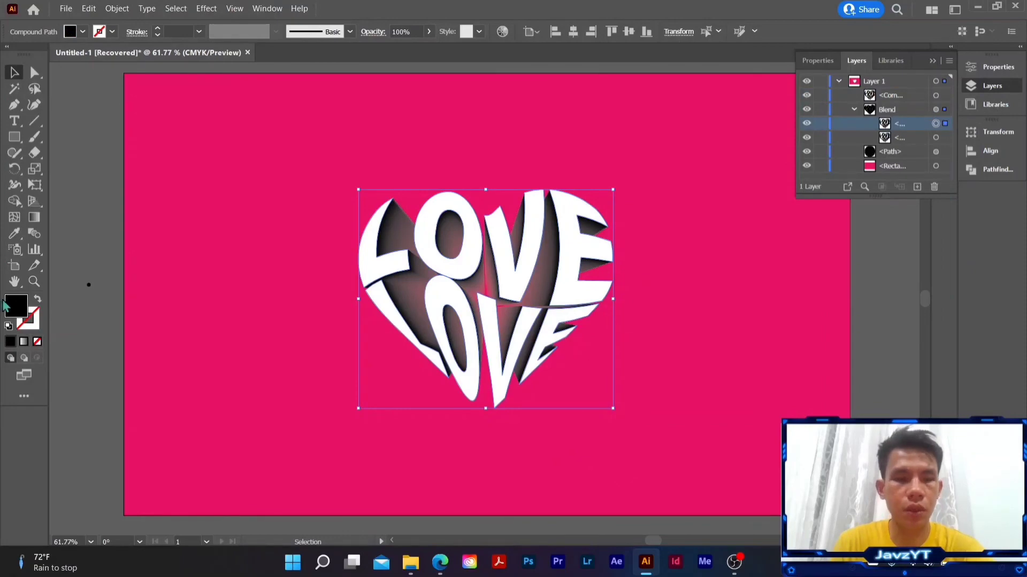
{"action": "double_click", "coordinate": [18, 312]}
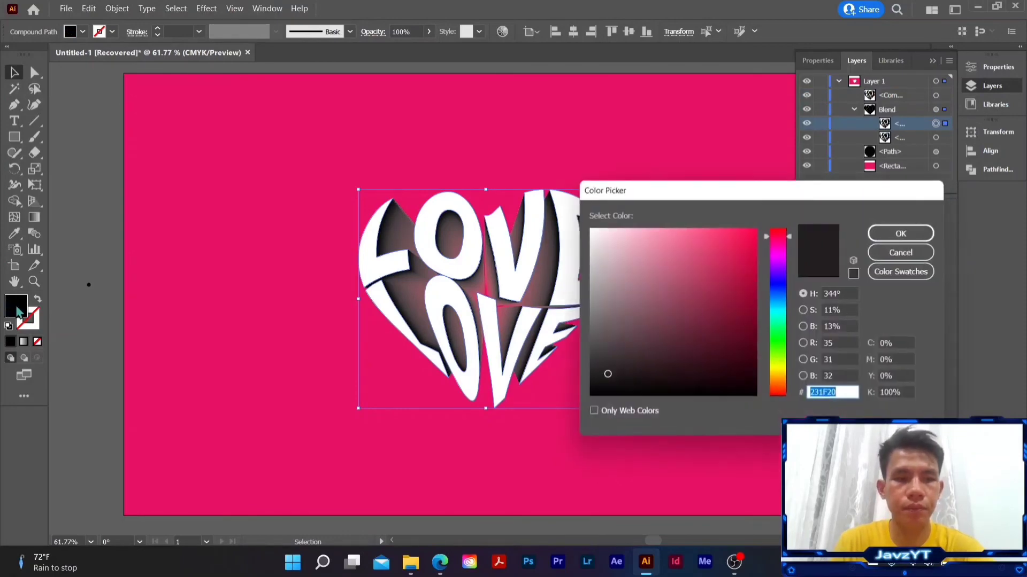
{"action": "left_click_drag", "start_coordinate": [749, 266], "coordinate": [782, 232]}
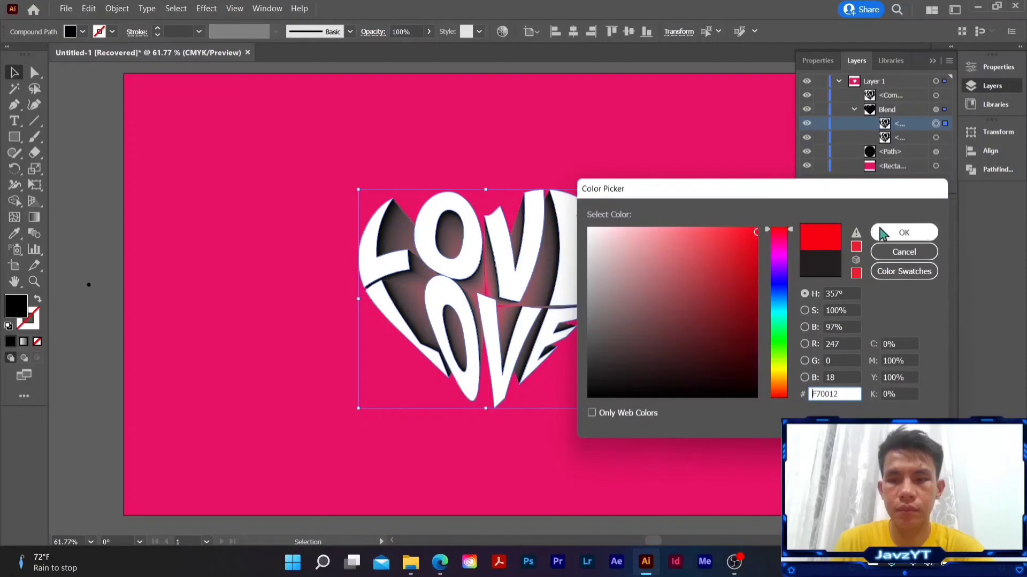
{"action": "left_click", "coordinate": [904, 233]}
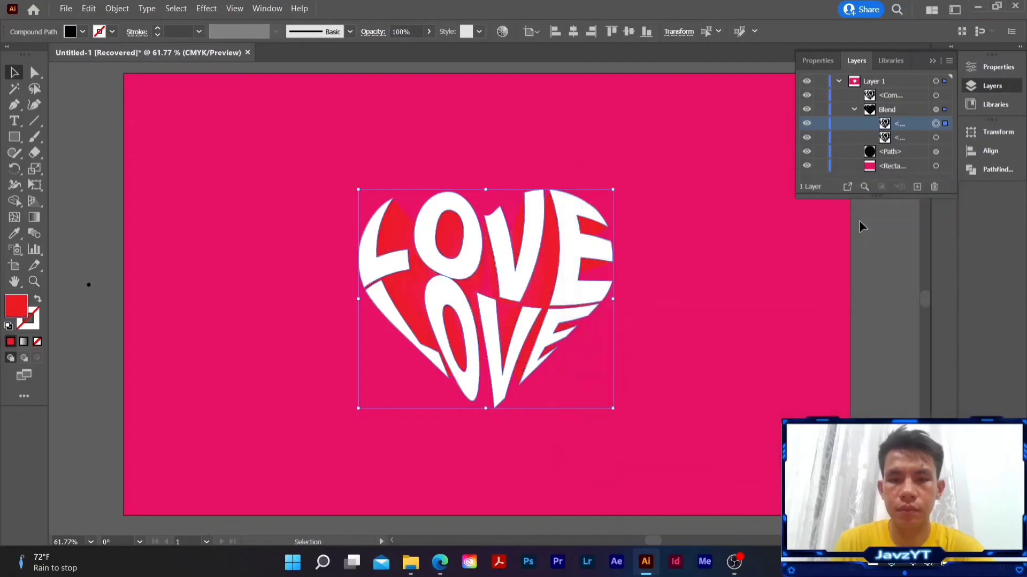
- Select the small centre LOVE copy in the blend and begin picking a near-black fill
{"action": "left_click", "coordinate": [914, 137]}
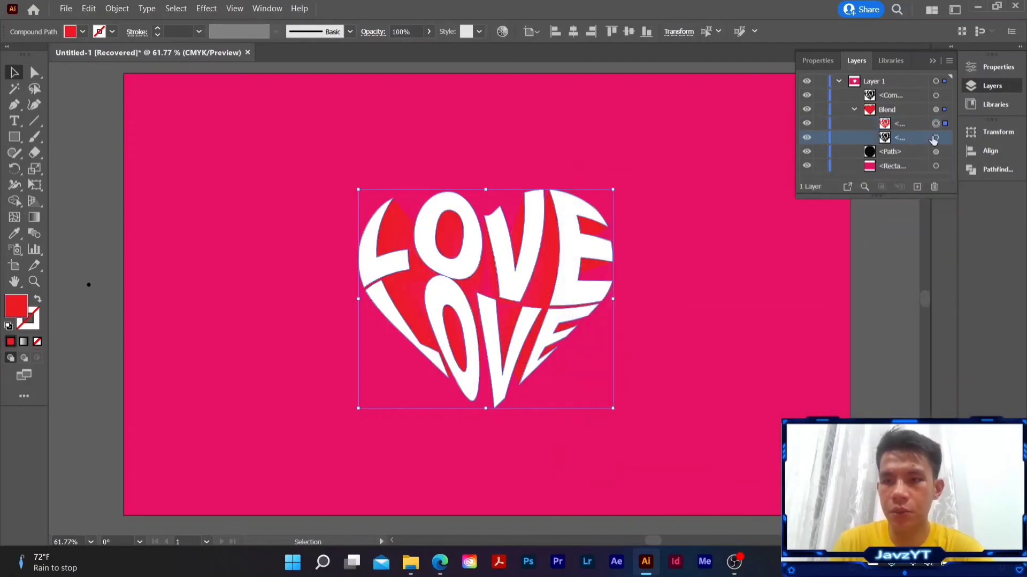
{"action": "left_click", "coordinate": [935, 138]}
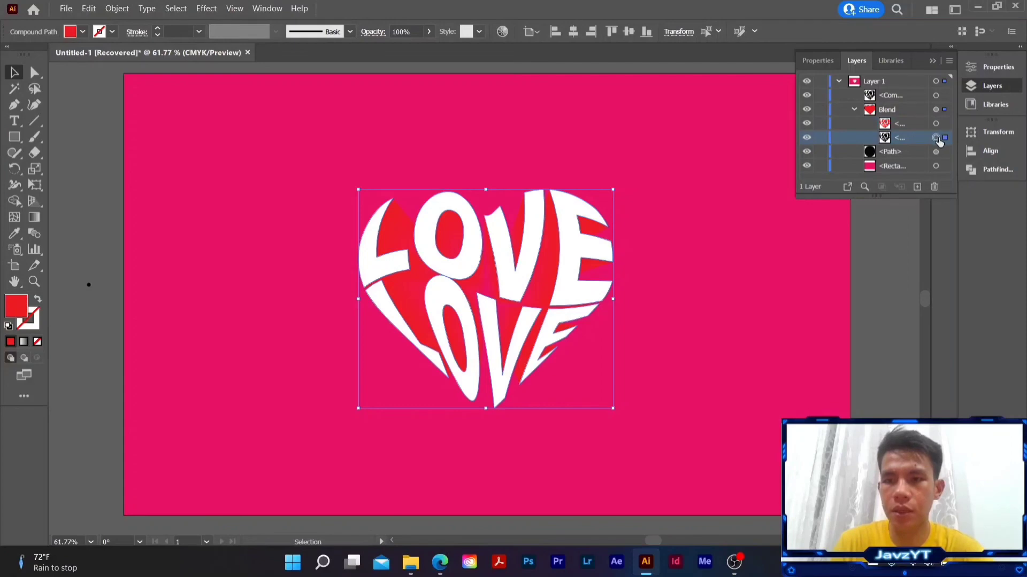
{"action": "double_click", "coordinate": [886, 139]}
{"action": "left_click", "coordinate": [588, 300]}
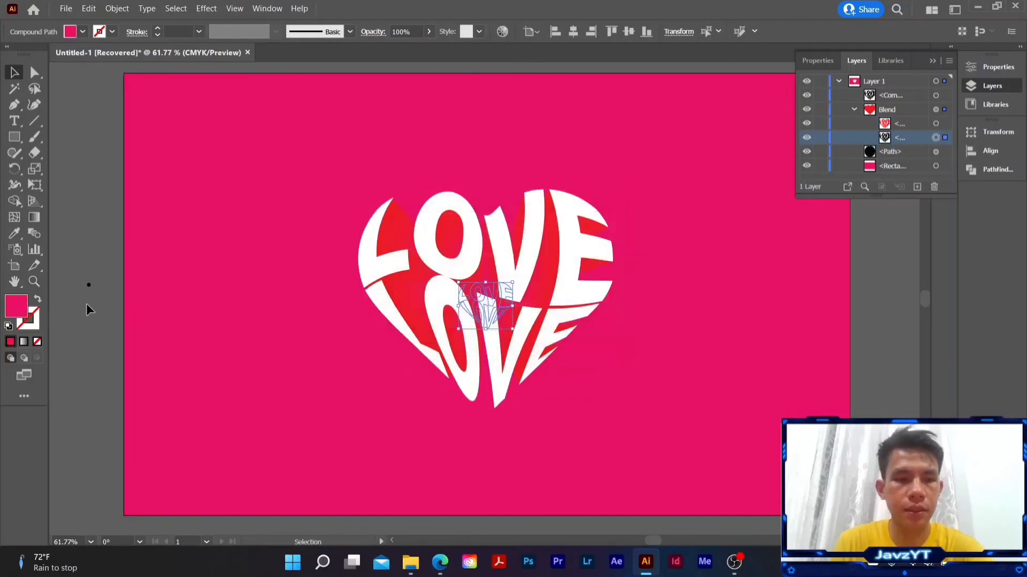
{"action": "double_click", "coordinate": [24, 306]}
{"action": "left_click_drag", "start_coordinate": [600, 374], "coordinate": [586, 395]}
- Apply the near-black 070707 fill, hide the Layers panel, deselect and view at 100%
{"action": "left_click", "coordinate": [899, 233]}
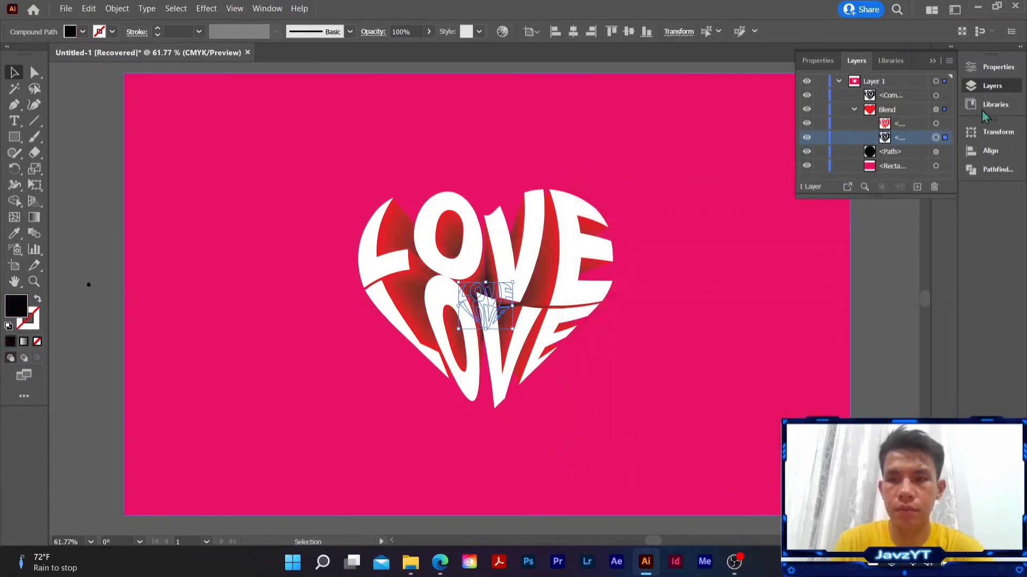
{"action": "left_click", "coordinate": [932, 60]}
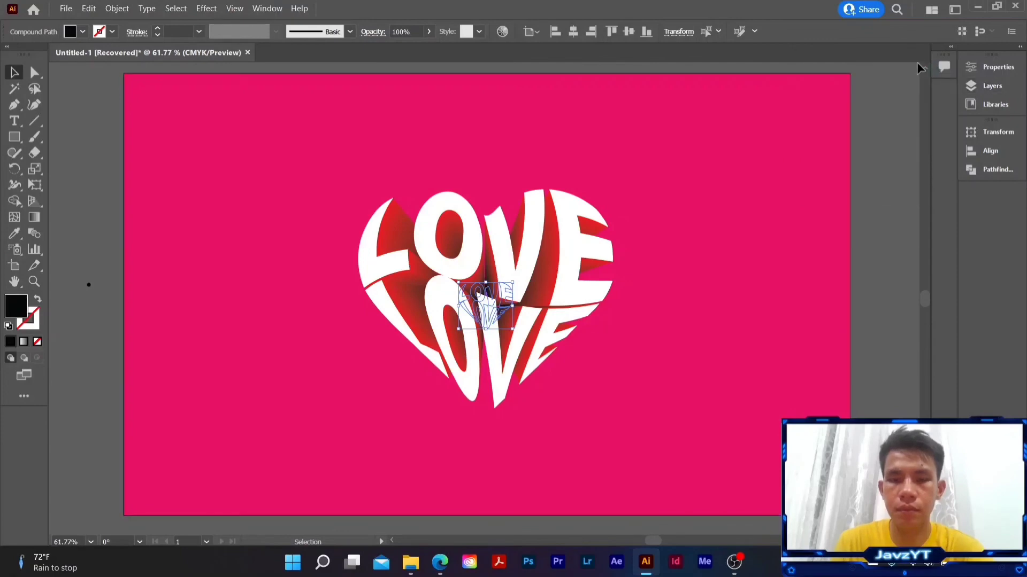
{"action": "left_click", "coordinate": [623, 403]}
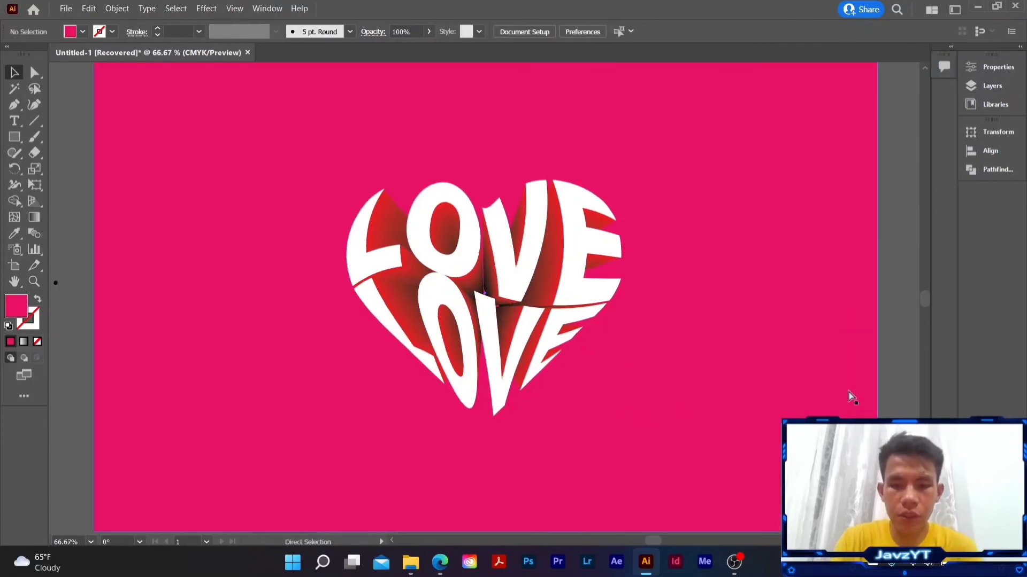
{"action": "key", "text": "ctrl+1"}
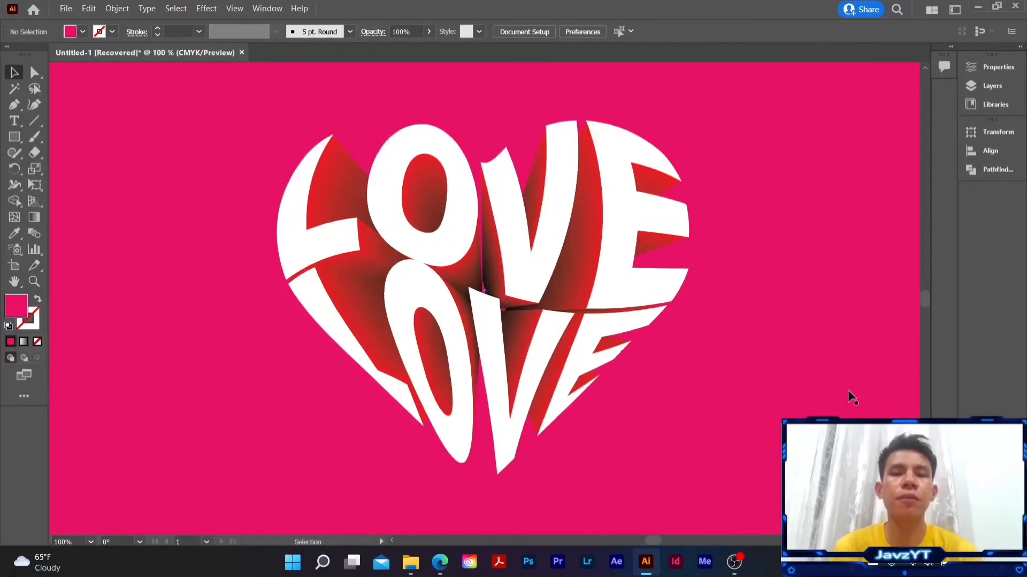